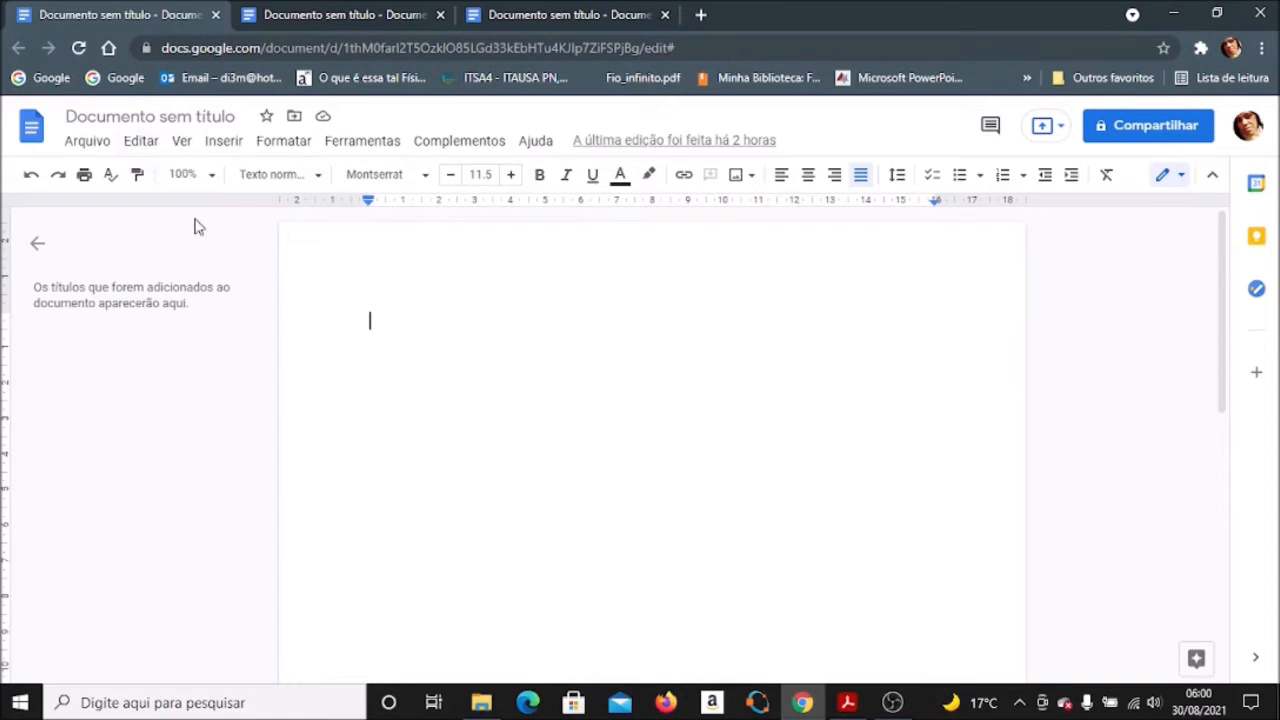
Step: Switch to the second open document and delete the empty three-by-three table below its title
click(141, 142)
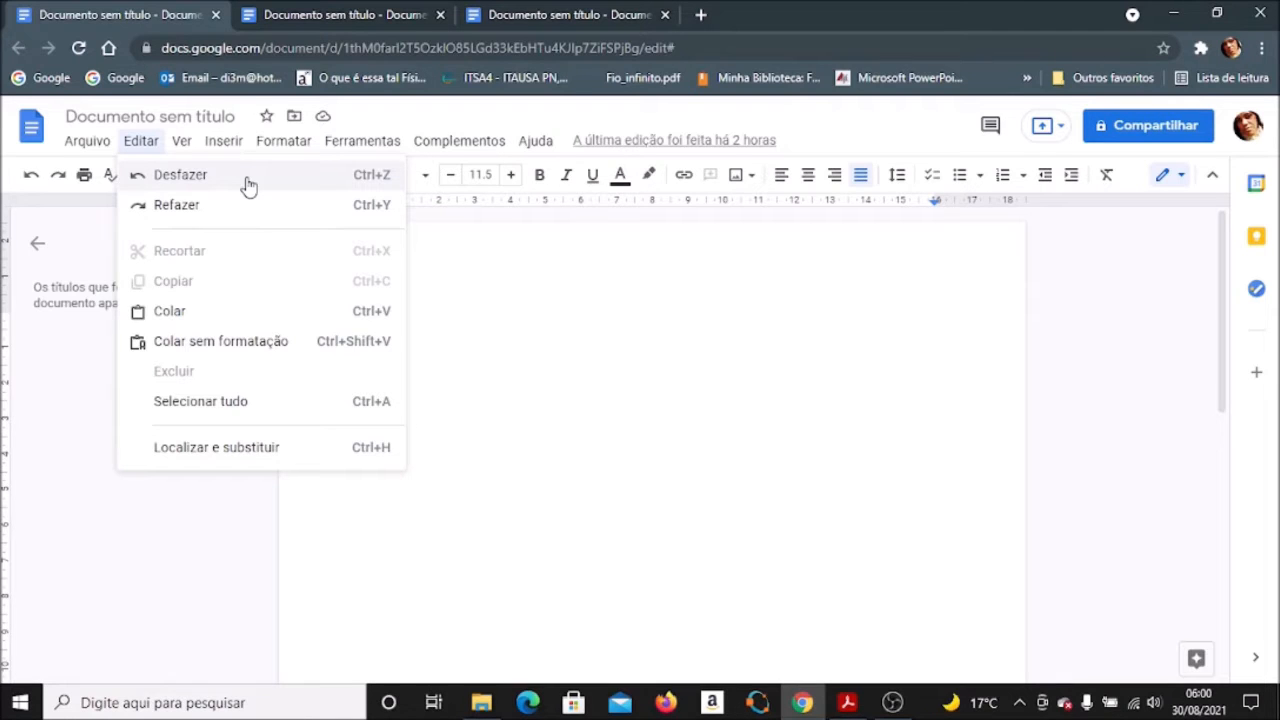
click(346, 14)
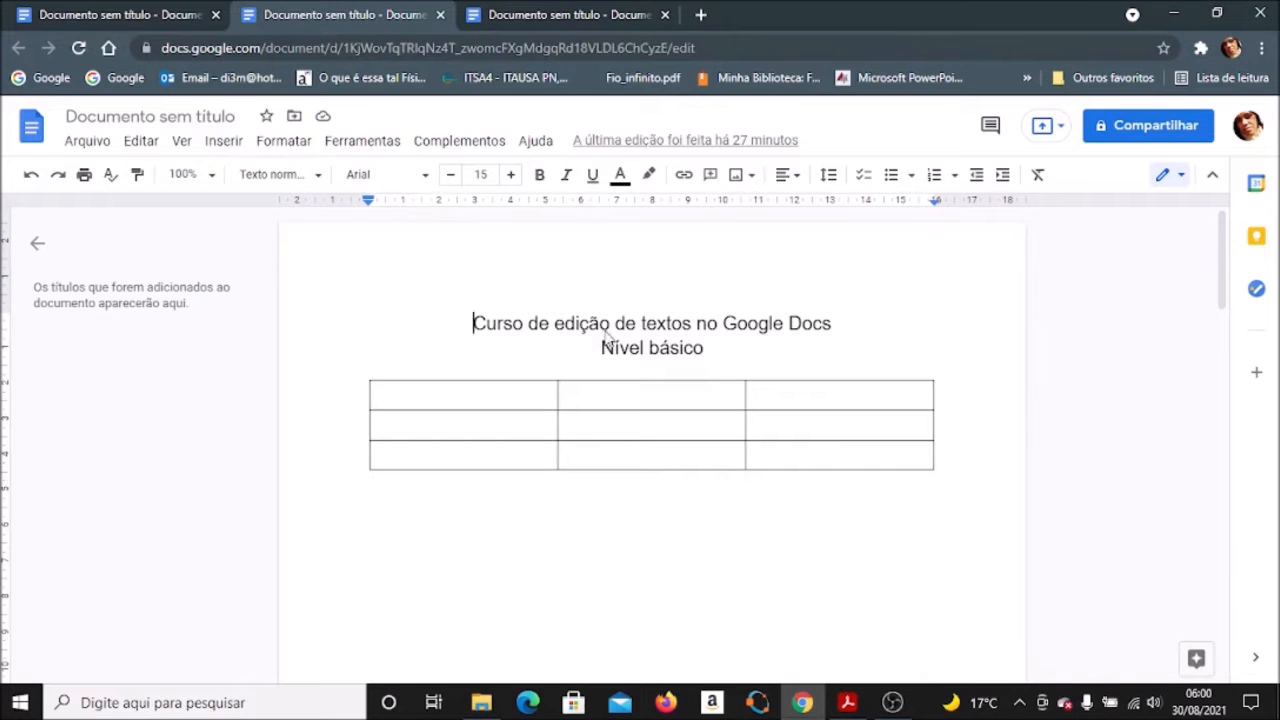
drag(923, 486, 669, 407)
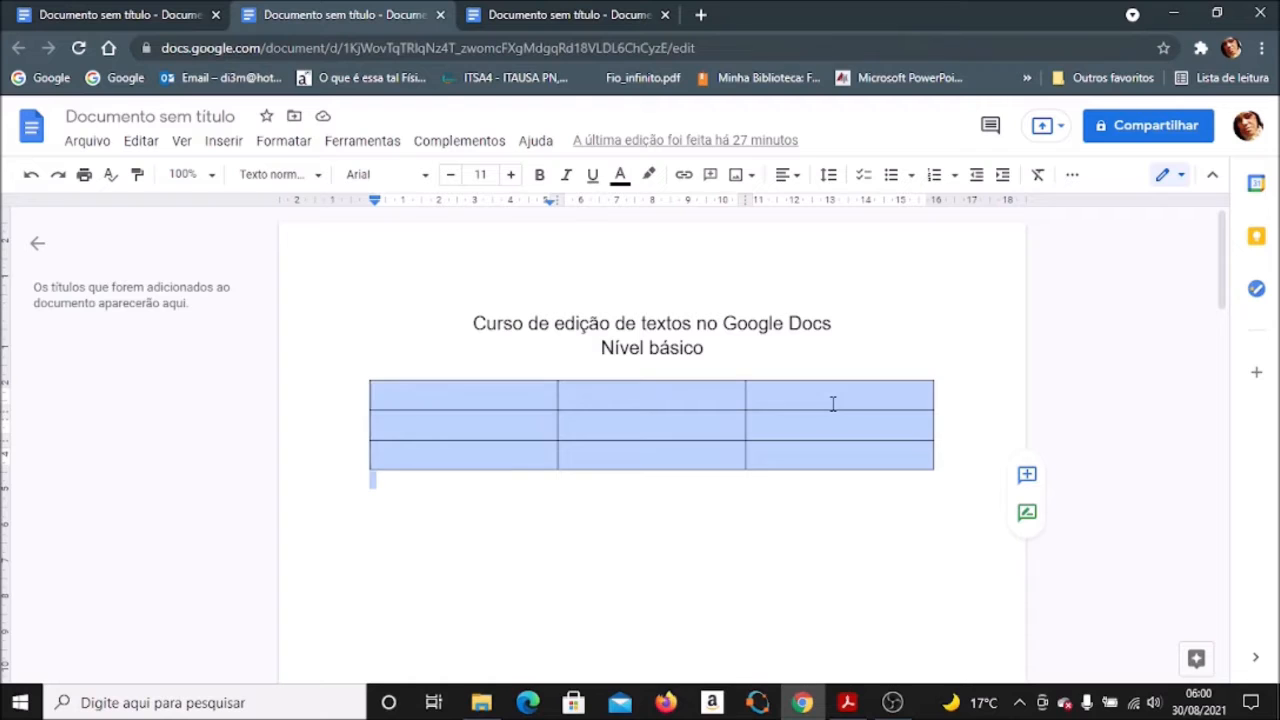
key(Delete)
Step: Delete the two title lines of the document and undo that deletion
drag(760, 363, 453, 315)
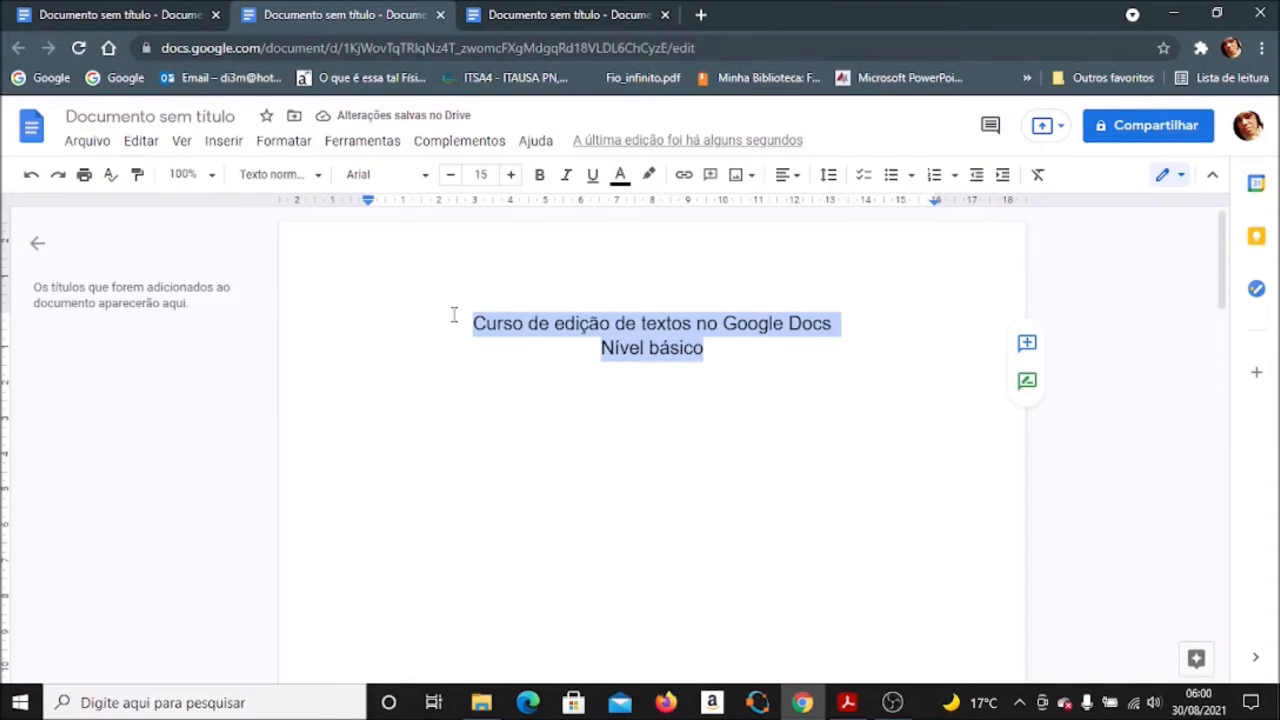
key(Delete)
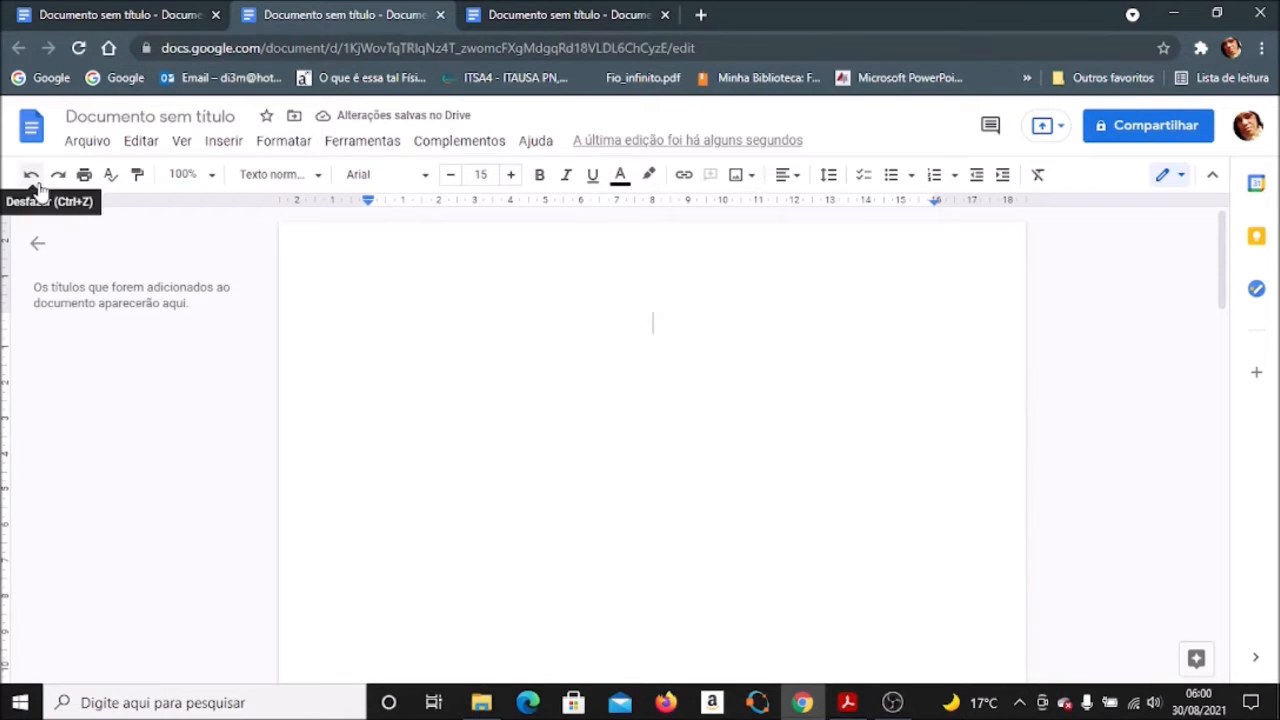
click(133, 145)
click(36, 195)
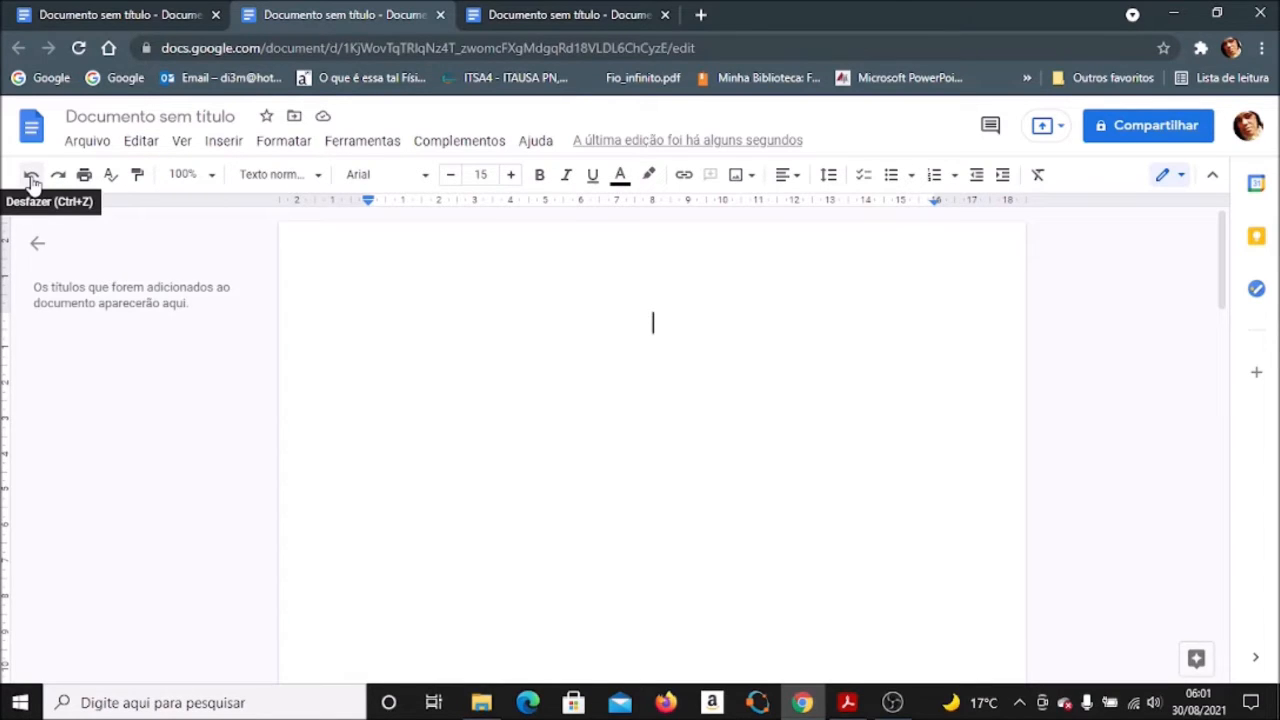
click(31, 176)
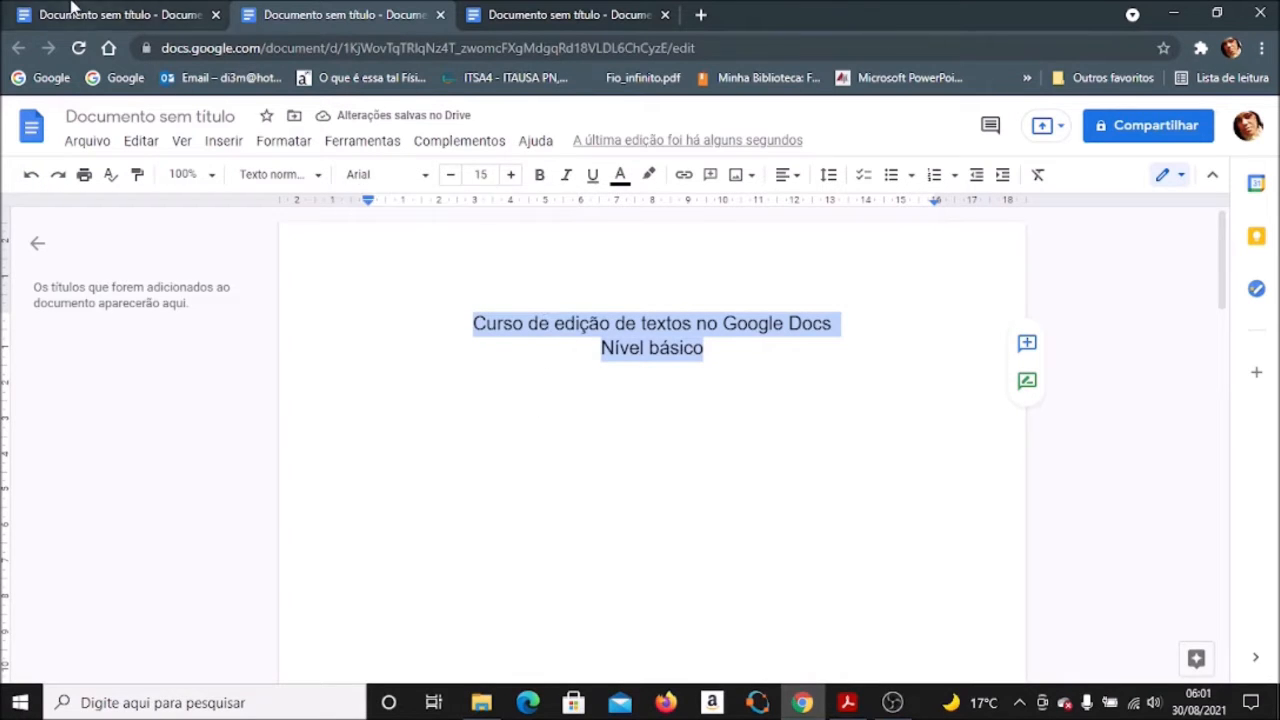
Step: Show the equation toolbar and hide it again
click(141, 142)
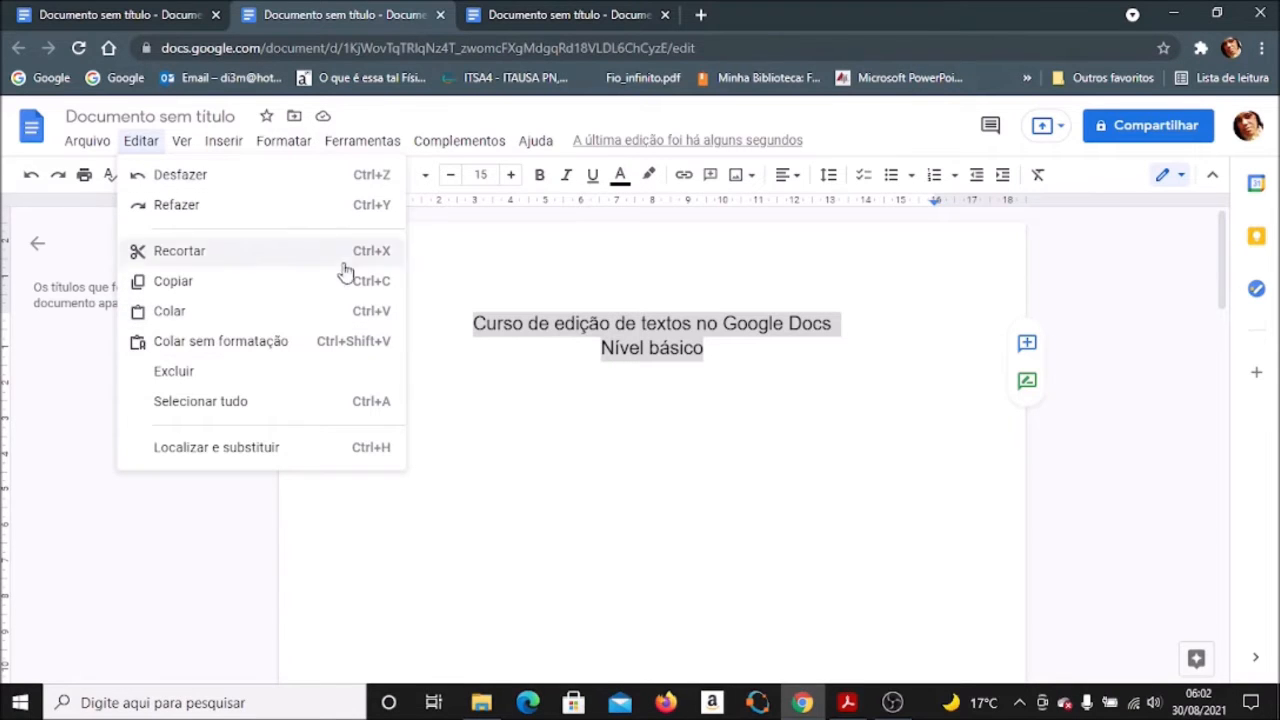
mouse_move(183, 148)
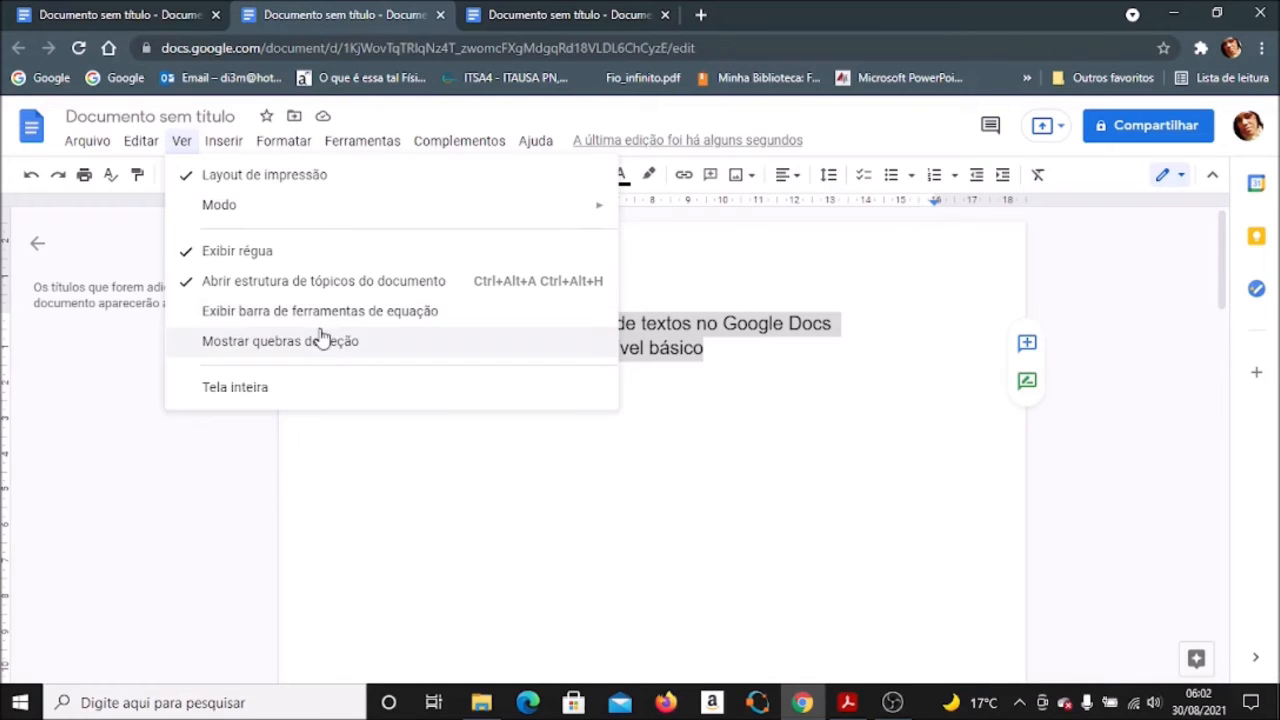
click(268, 314)
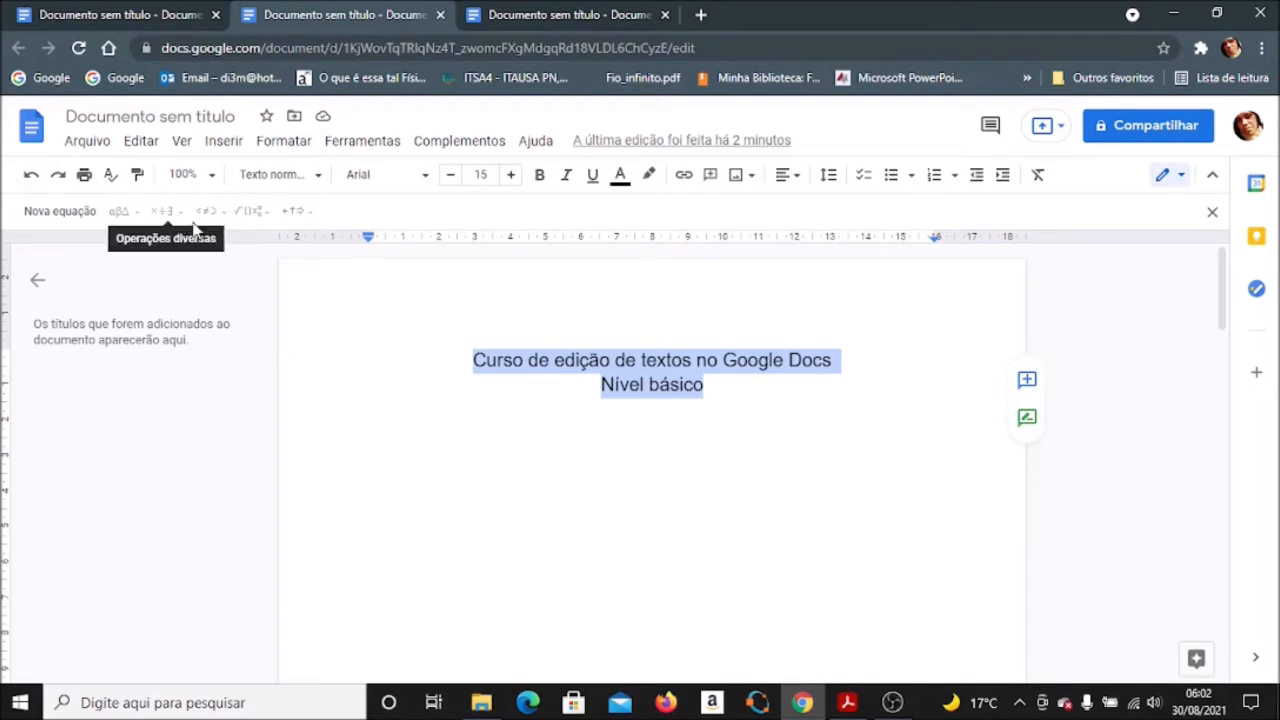
click(155, 145)
mouse_move(181, 141)
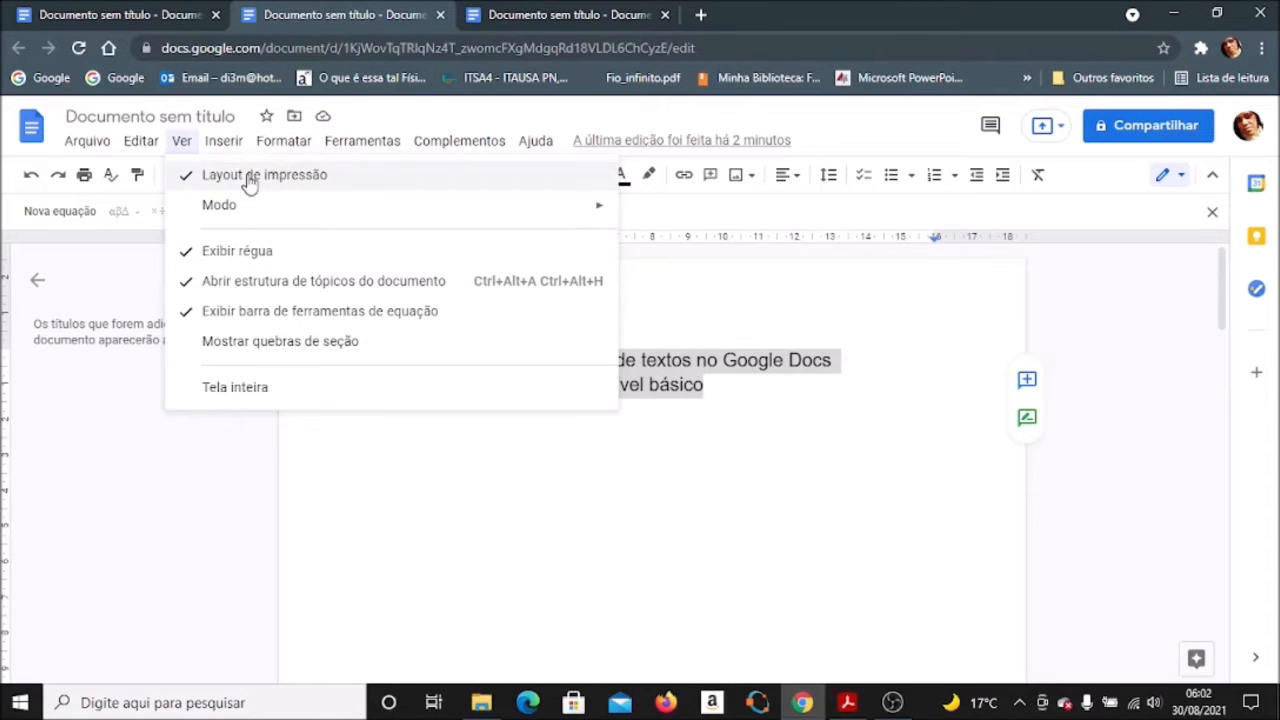
click(232, 314)
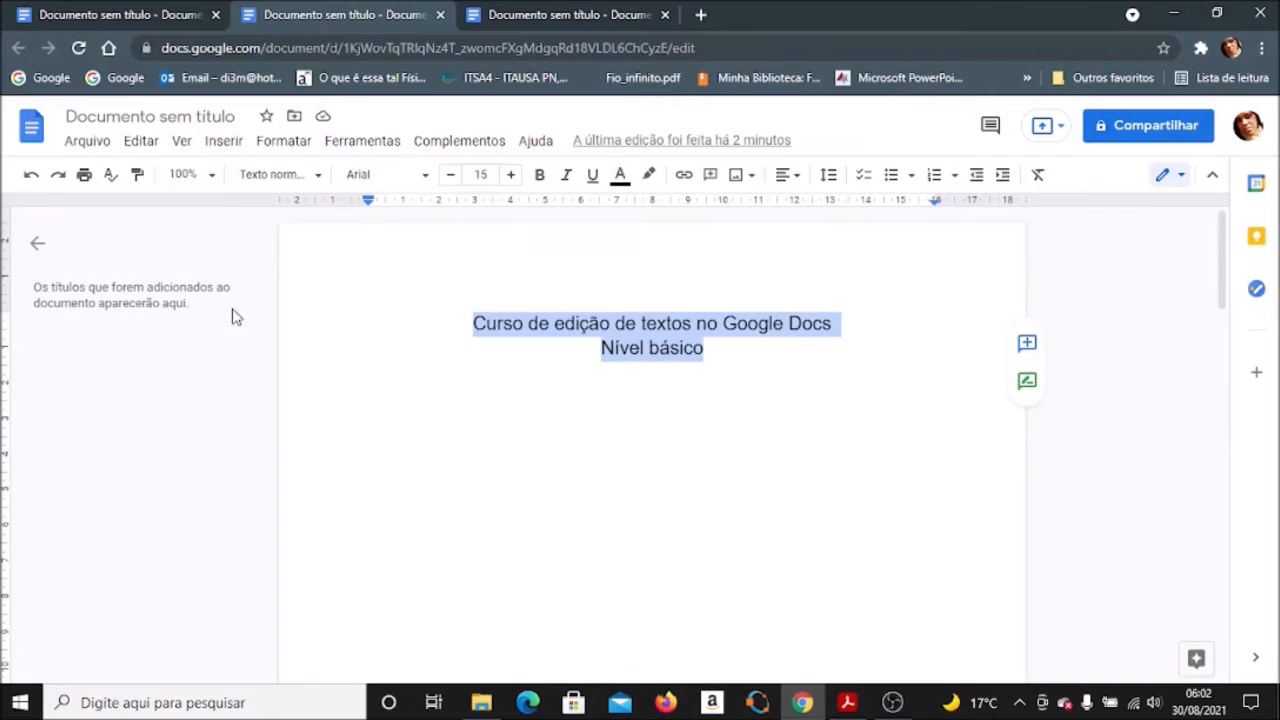
Step: Insert the image "Cópia de Icone_logo" from the computer's Downloads folder and undo the insertion
click(226, 143)
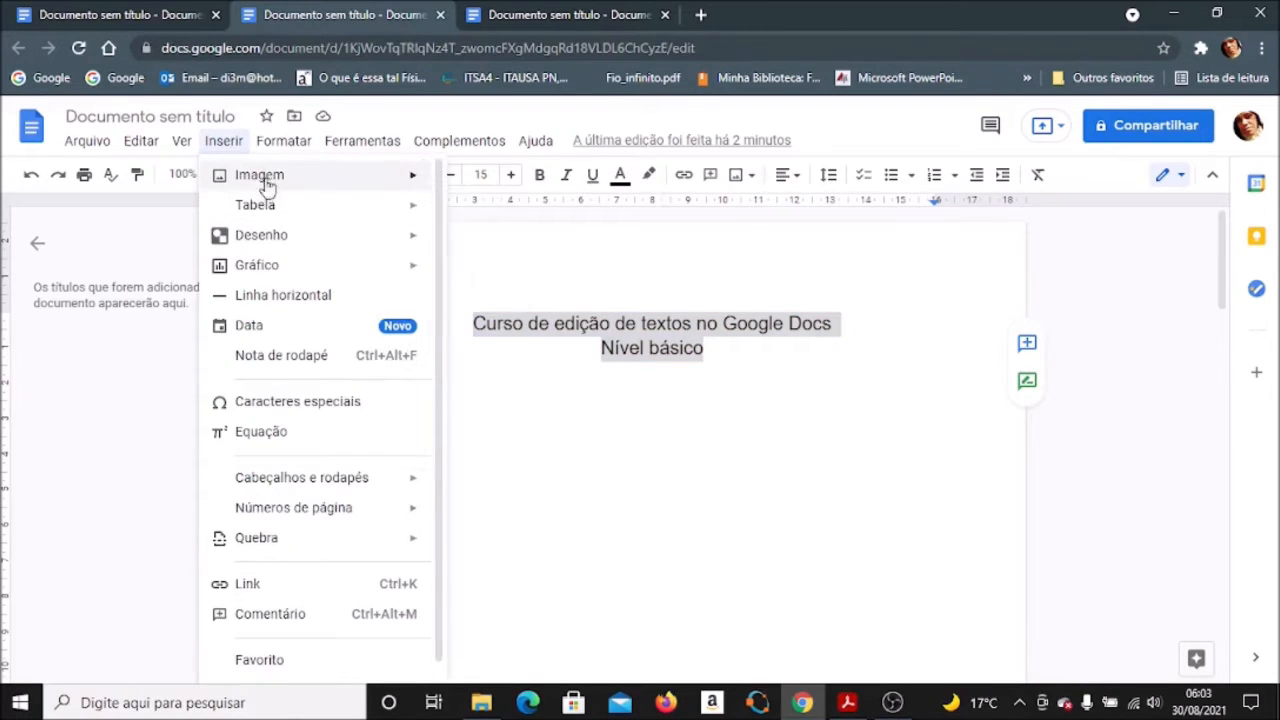
mouse_move(255, 182)
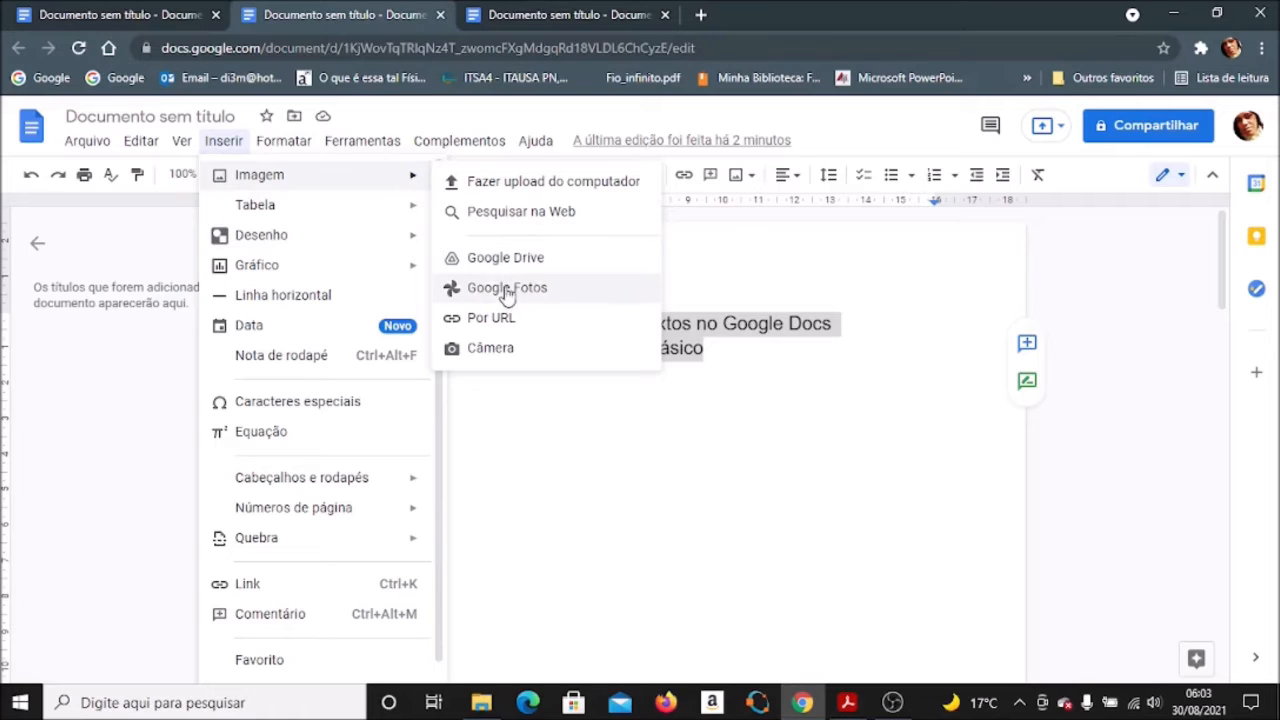
click(517, 185)
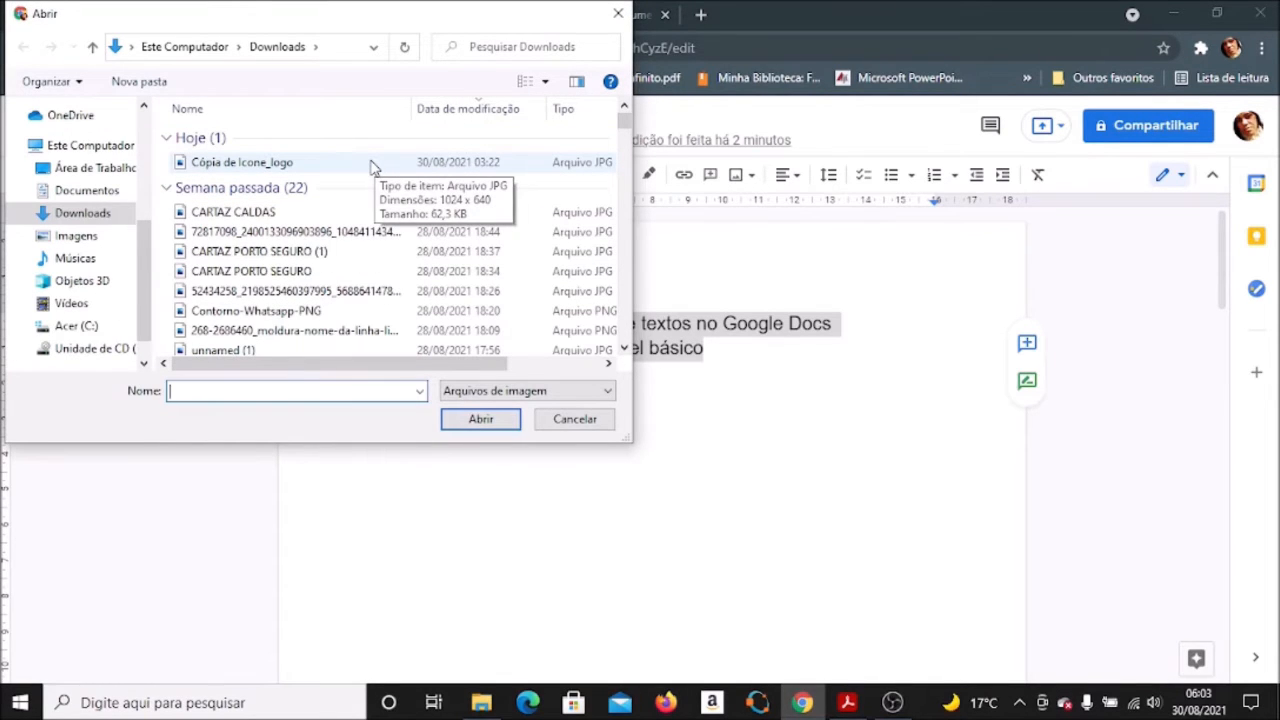
double_click(370, 163)
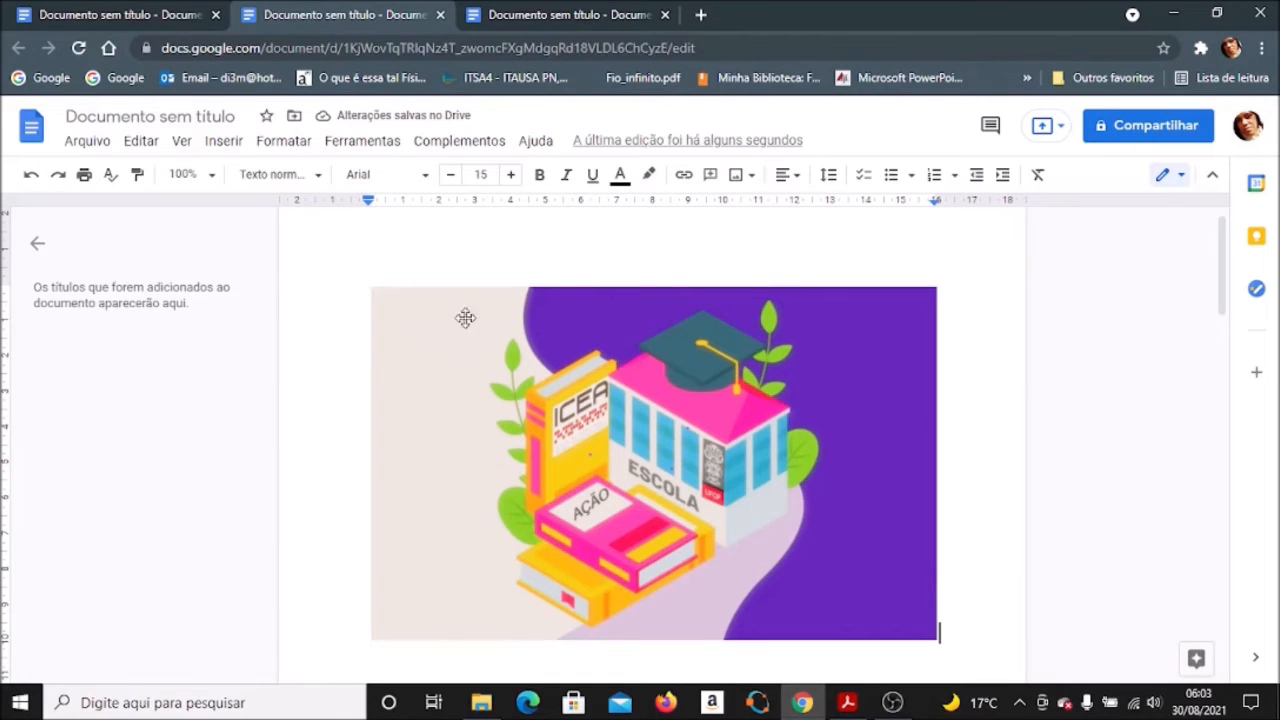
click(32, 175)
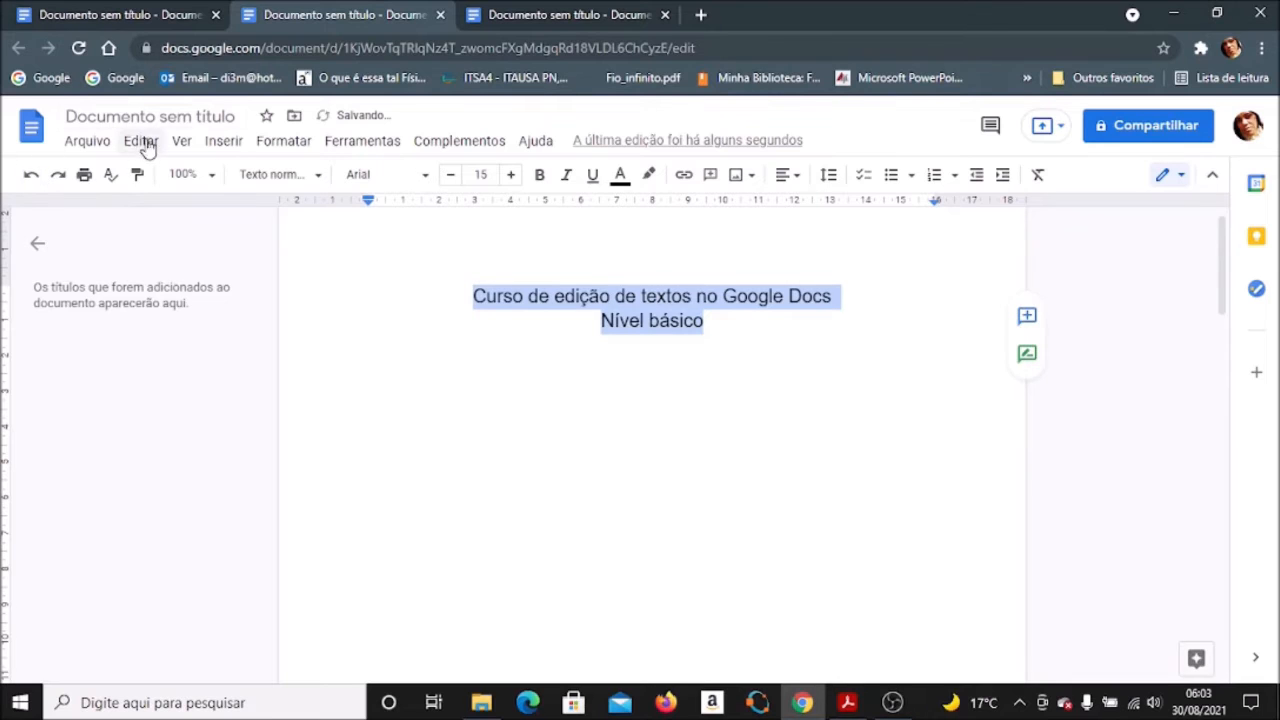
Step: Replace the selected title lines with a new 3 x 3 table
click(222, 142)
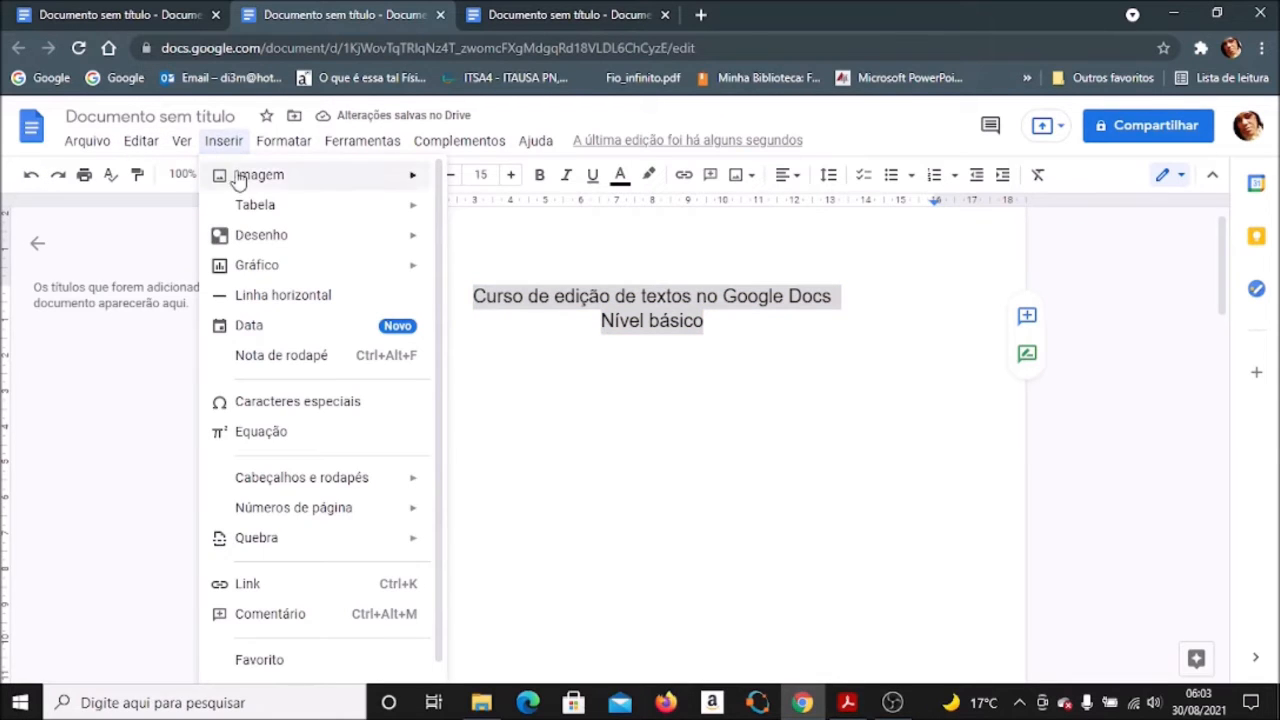
mouse_move(250, 213)
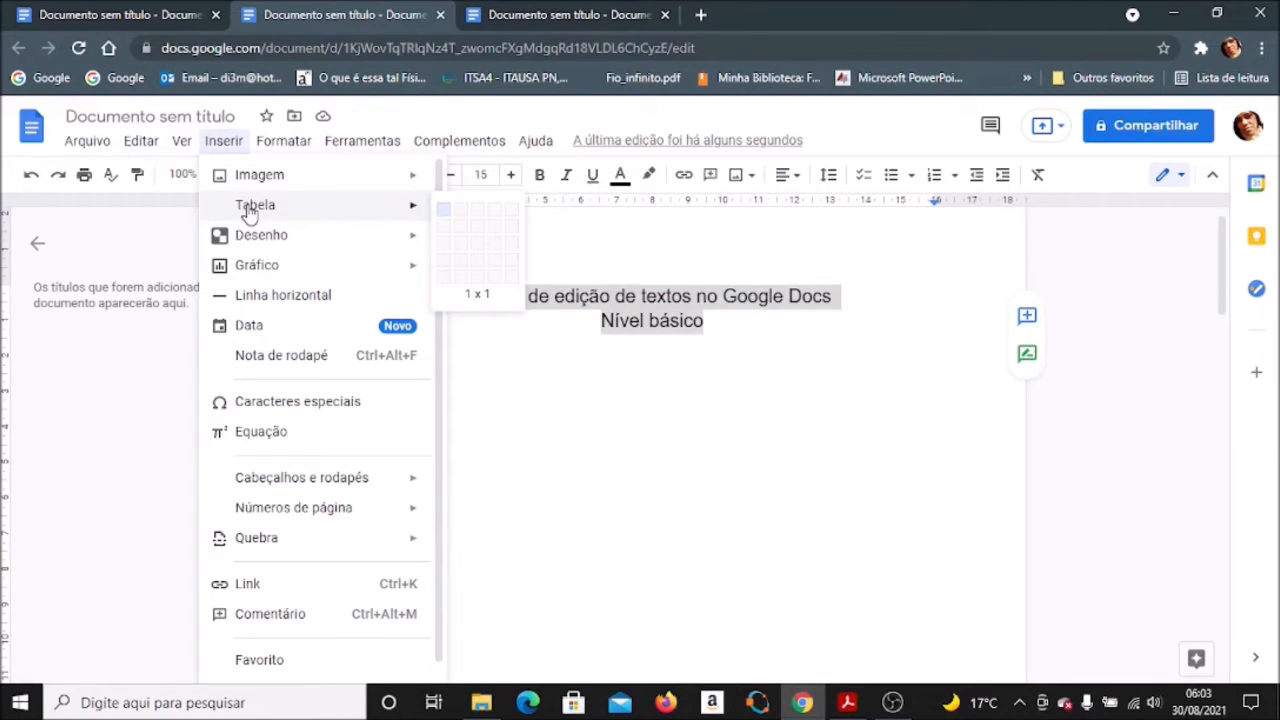
mouse_move(413, 214)
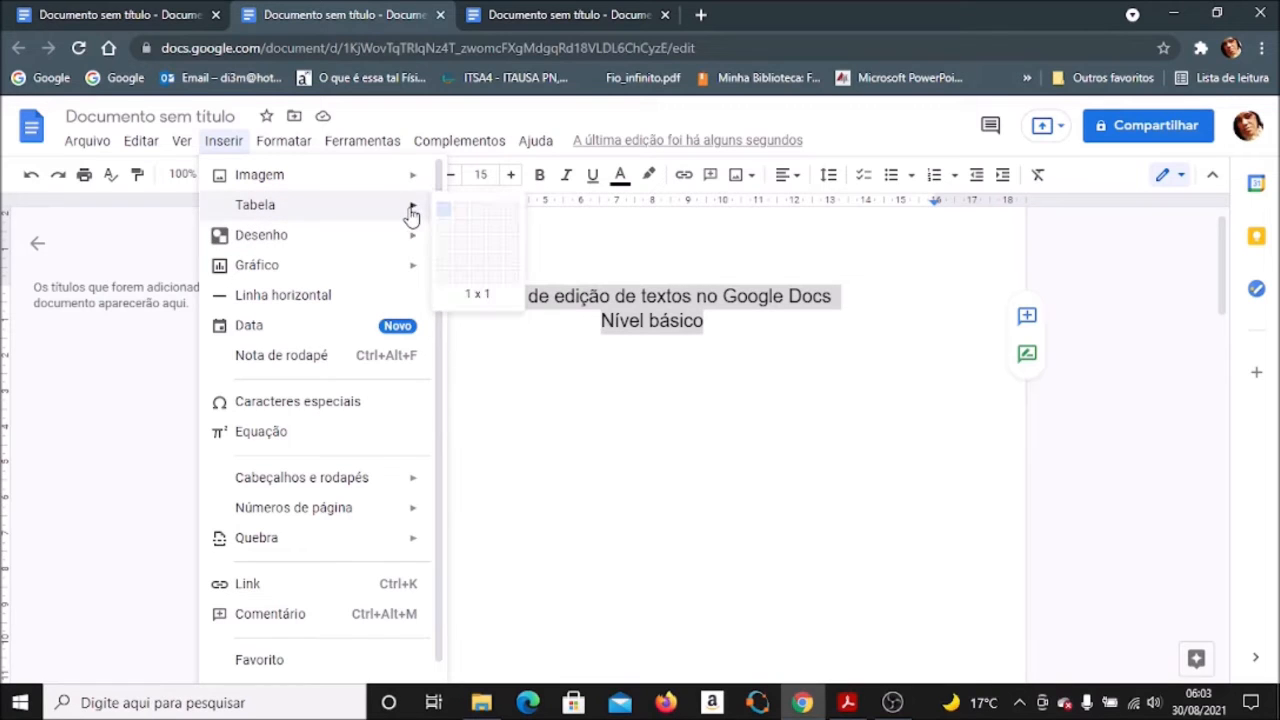
click(477, 249)
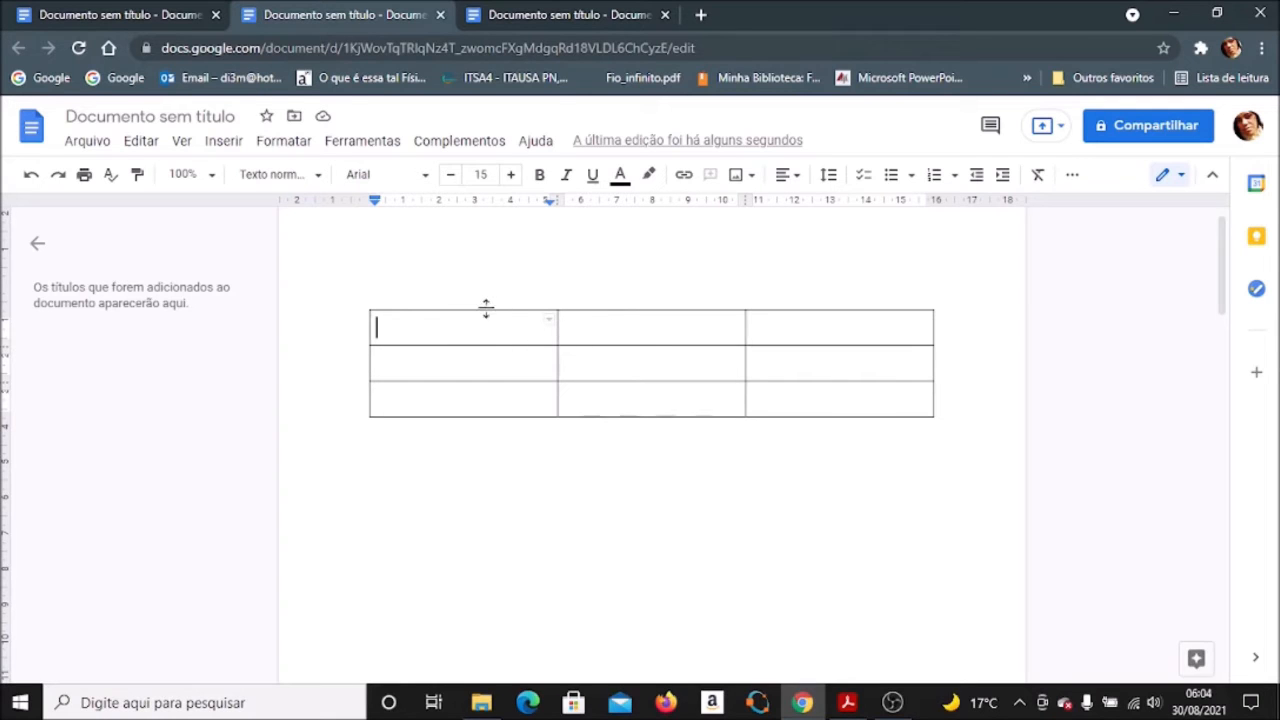
Step: Open the page header above the table for editing
click(216, 141)
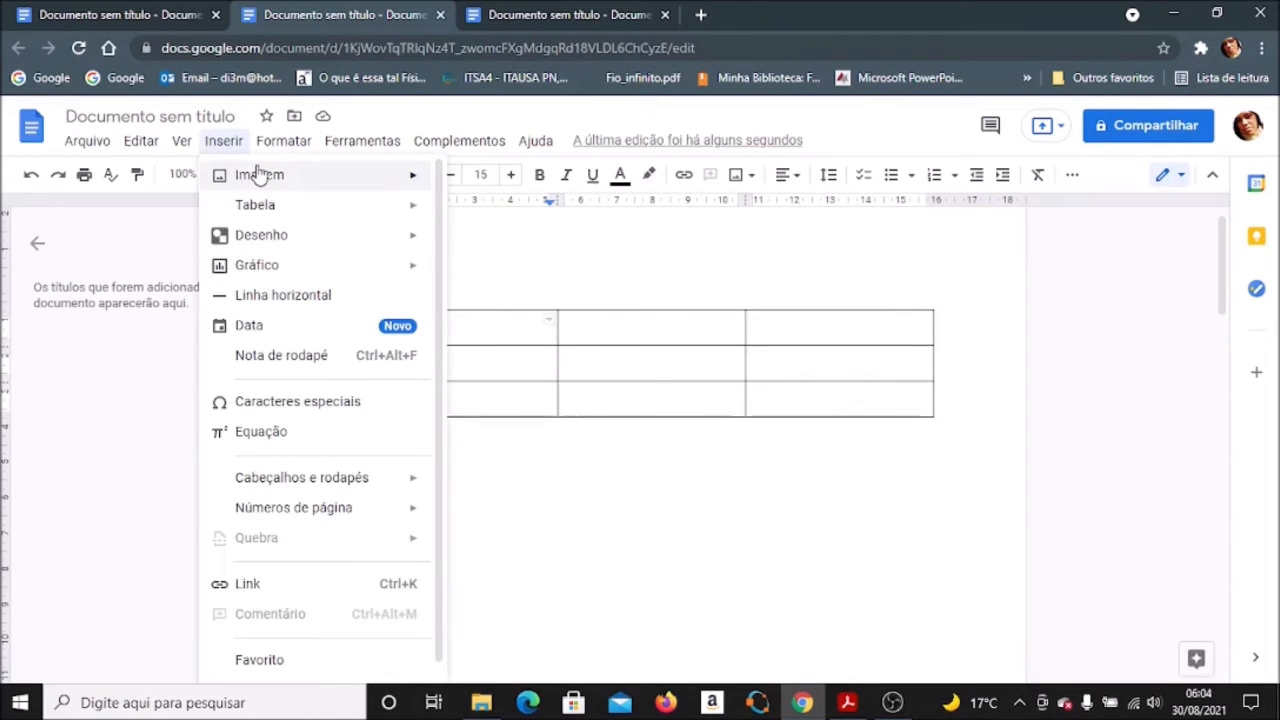
mouse_move(305, 272)
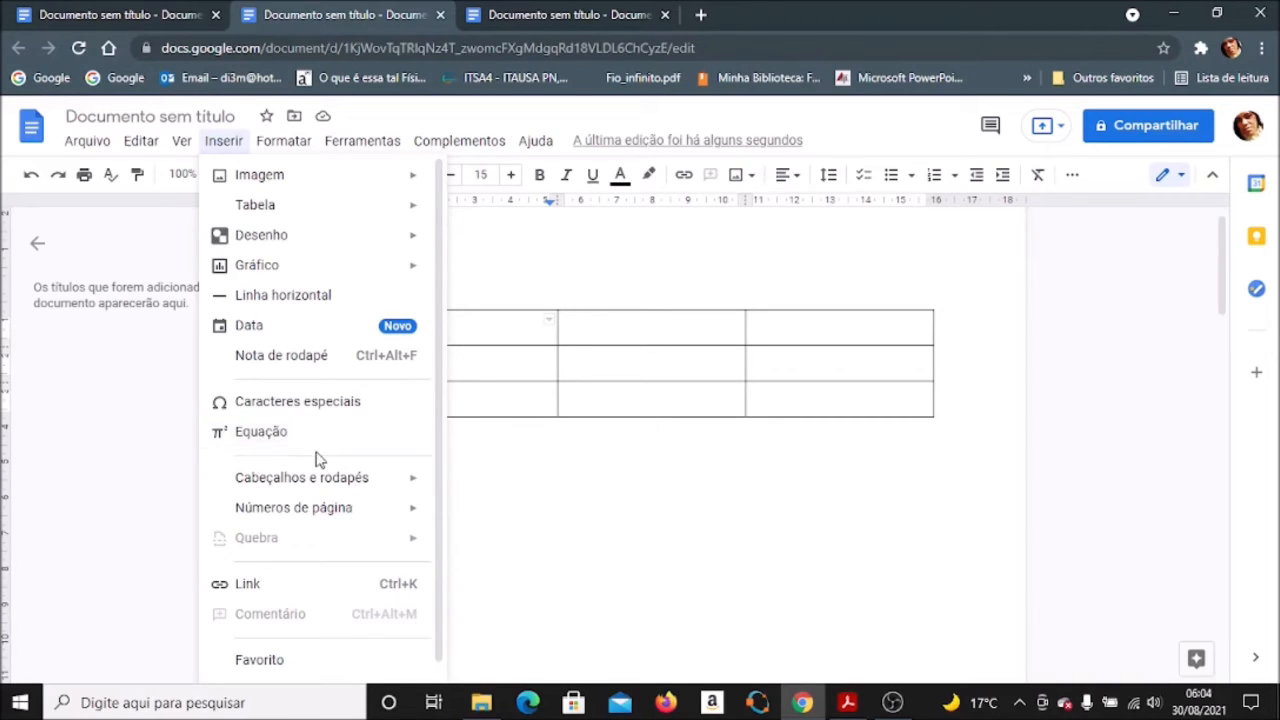
mouse_move(323, 487)
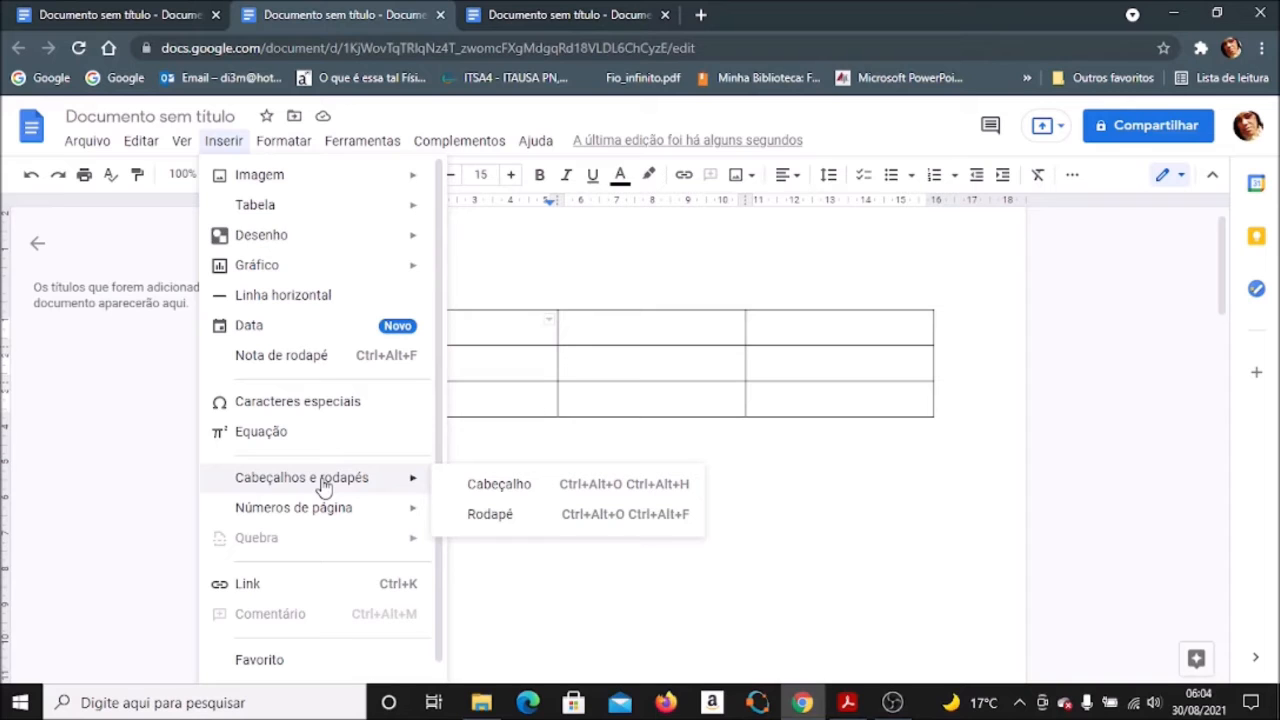
click(489, 484)
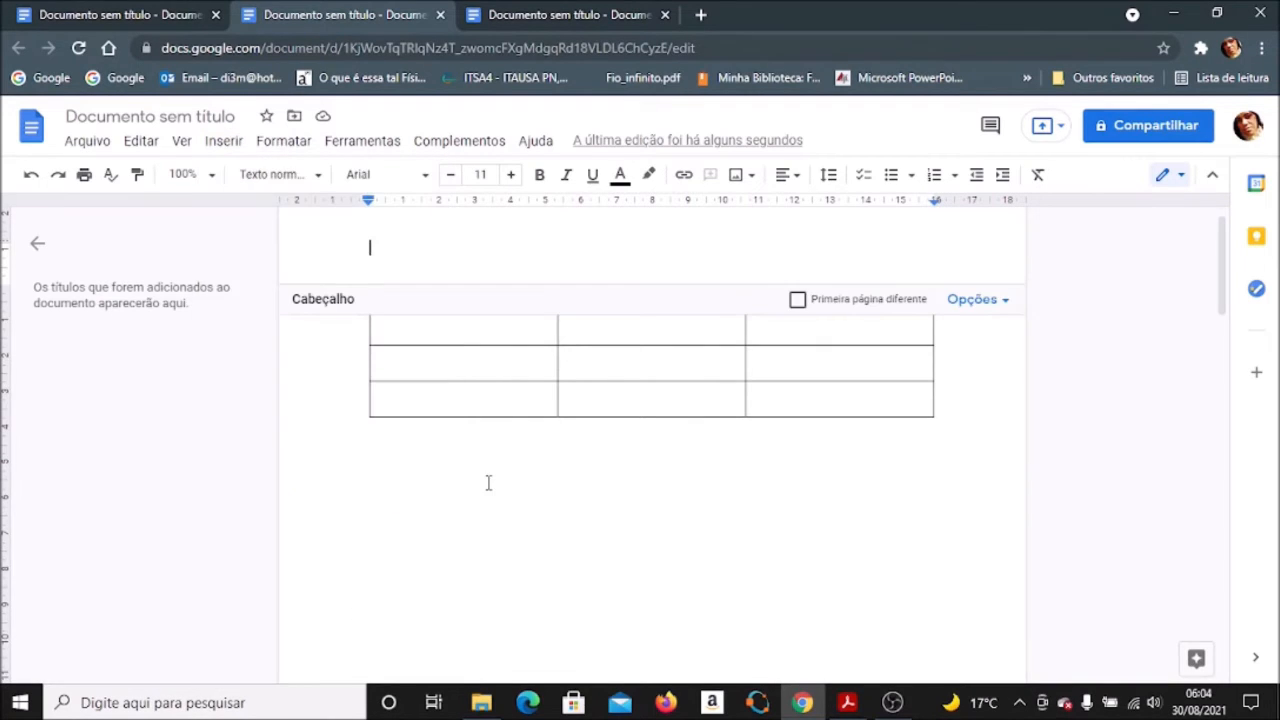
scroll(443, 396, up, 1)
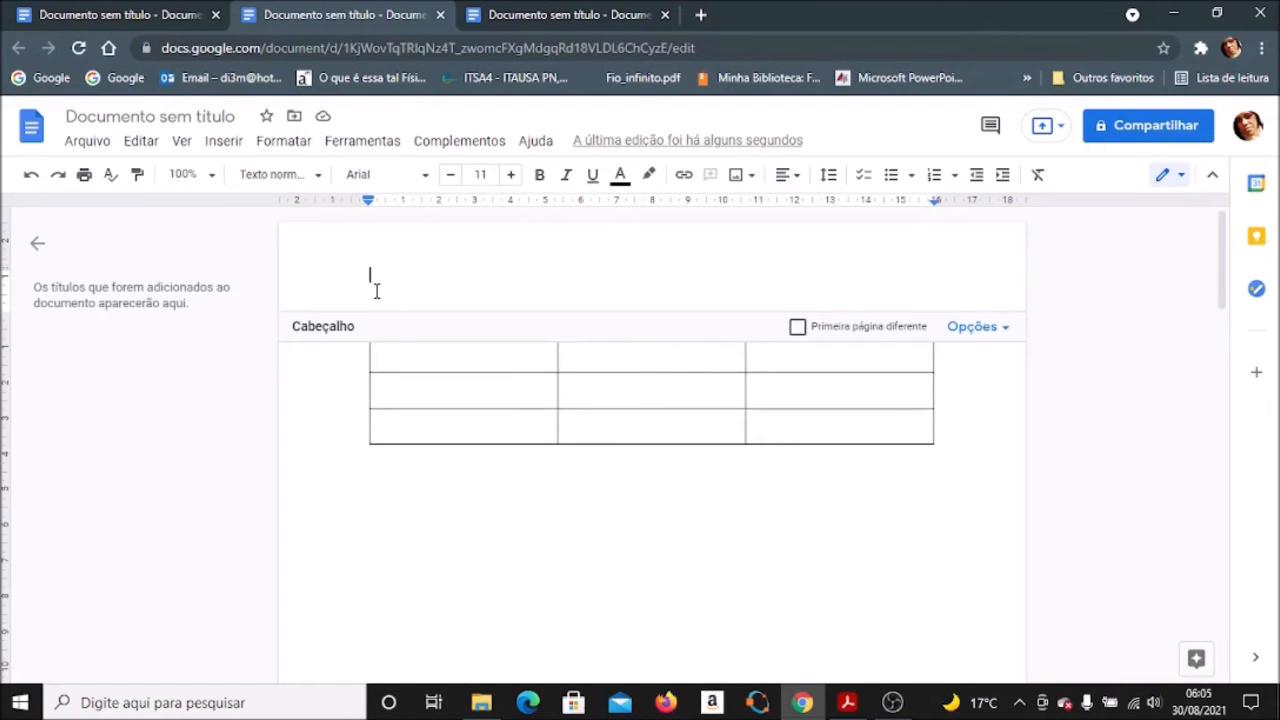
Step: Open the page footer for editing and return to the body at the start of the document
click(224, 146)
mouse_move(352, 488)
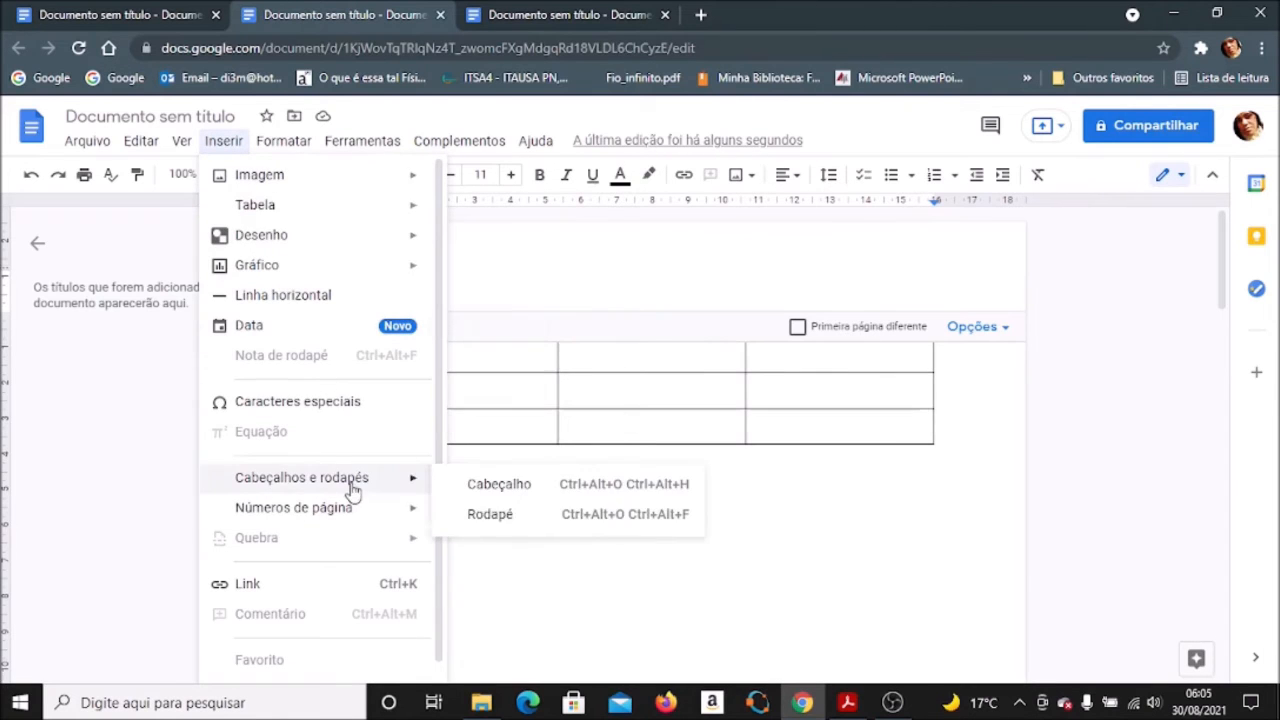
click(503, 522)
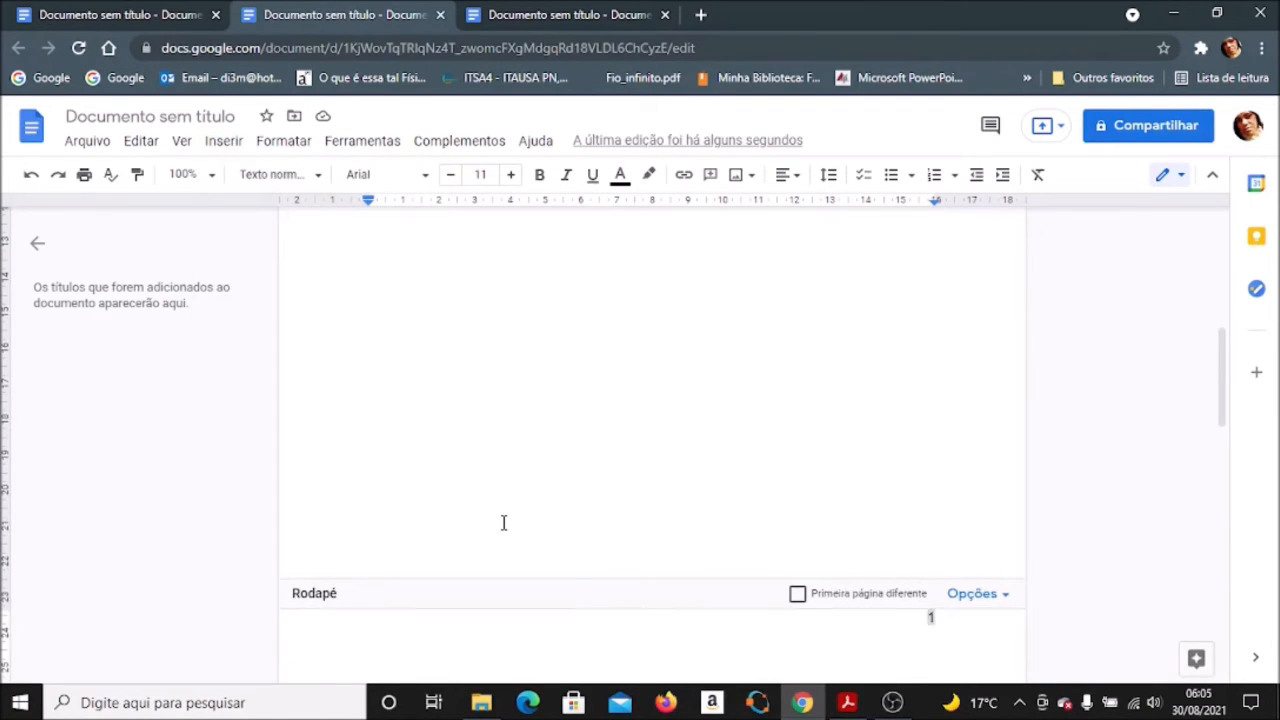
click(429, 367)
scroll(429, 367, up, 3)
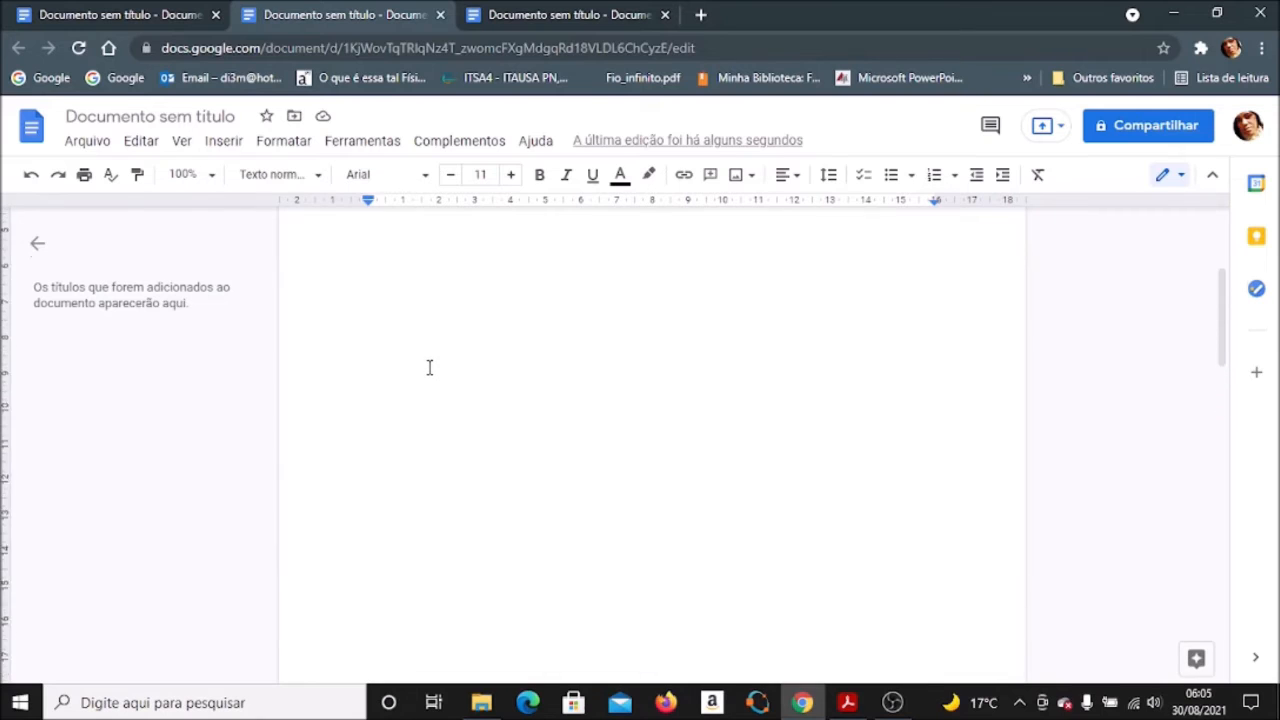
scroll(429, 367, up, 2)
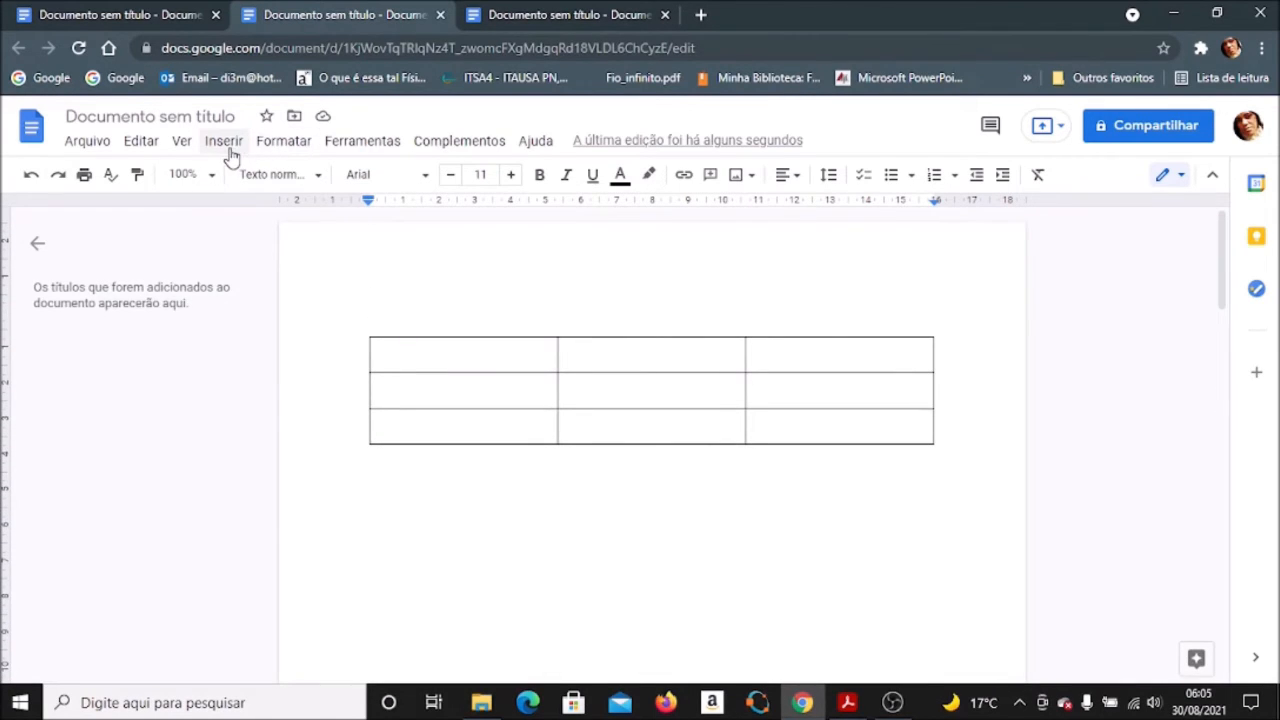
Step: Examine the formatting options for text, paragraph styles, alignment and indents, line spacing, bullets and numbering, and headers and footers
click(275, 152)
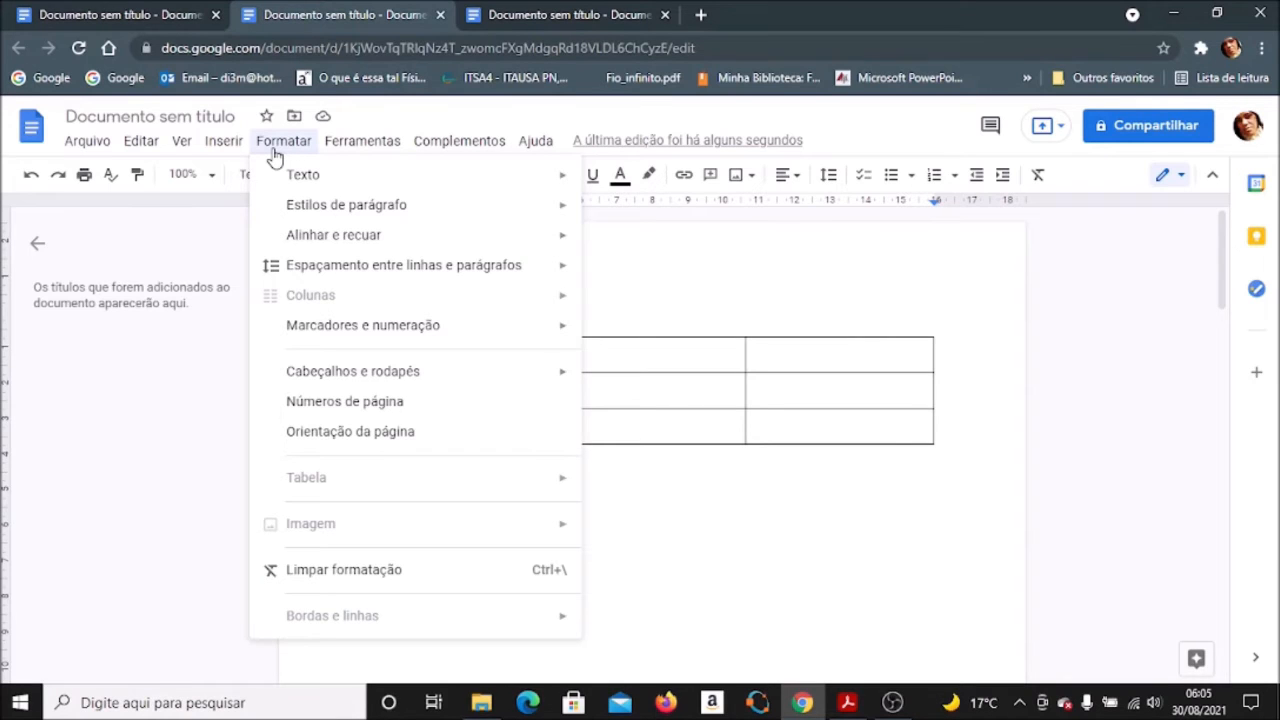
mouse_move(322, 172)
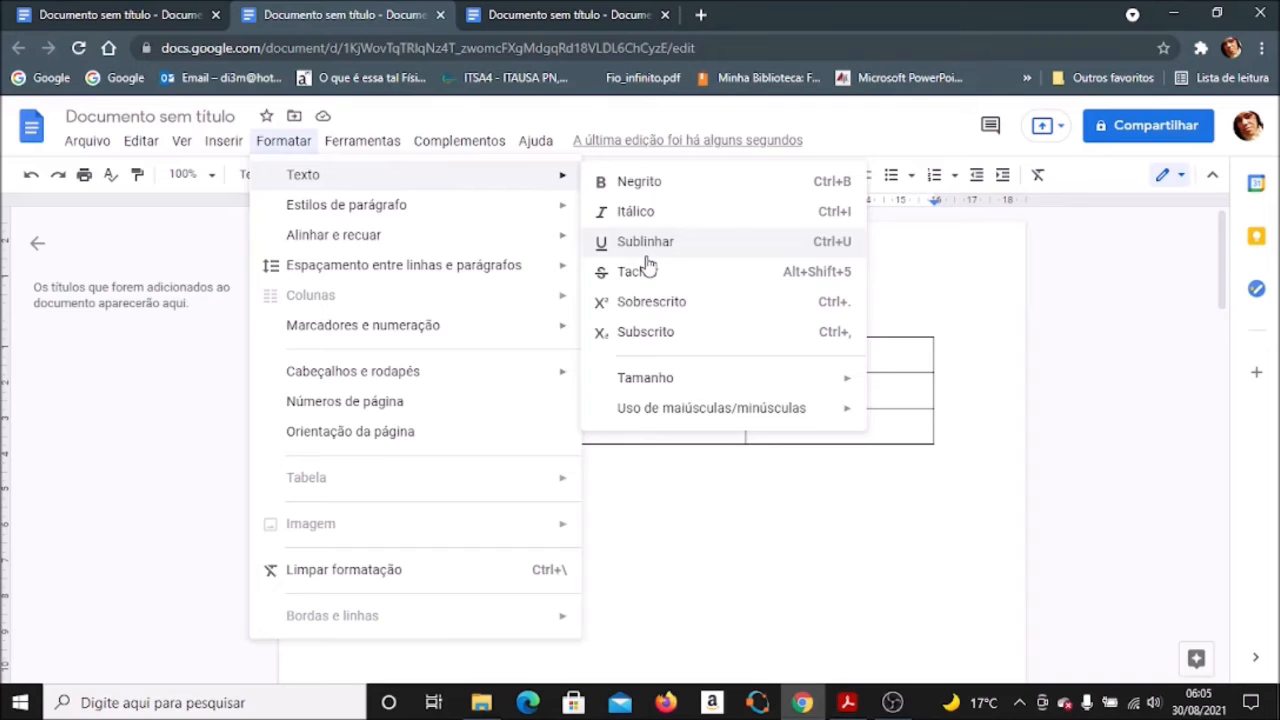
mouse_move(491, 207)
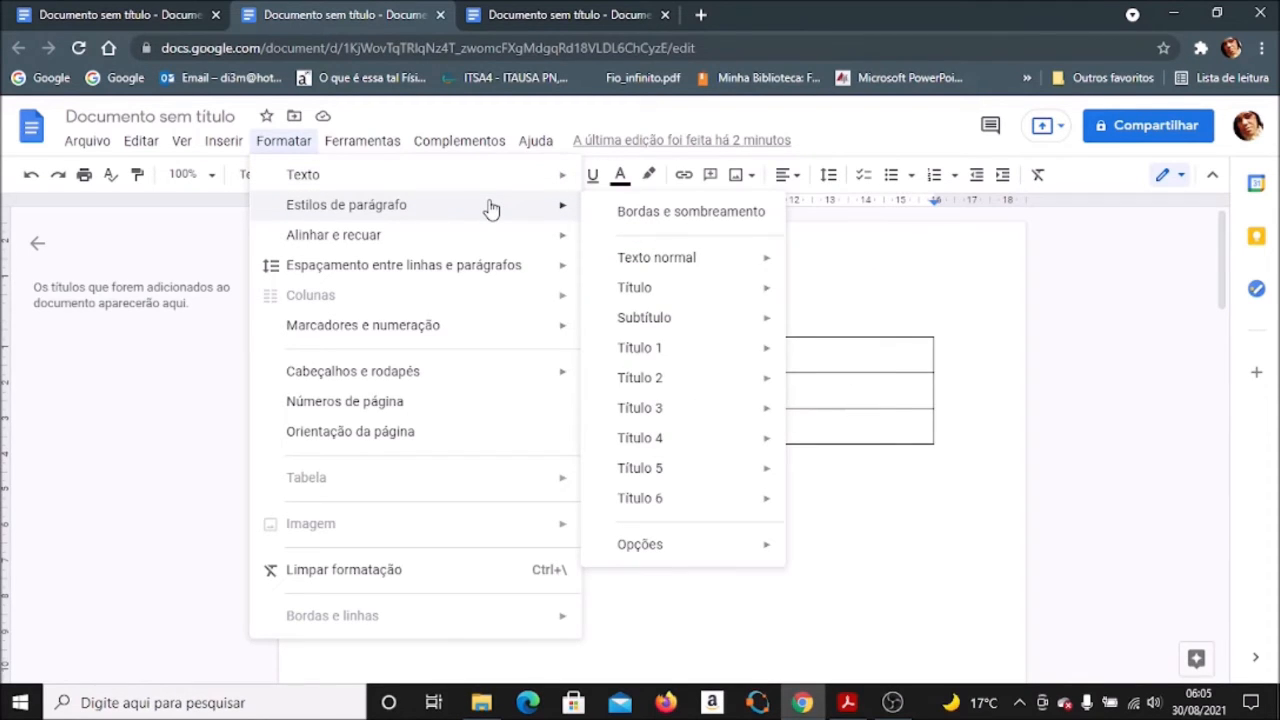
mouse_move(451, 246)
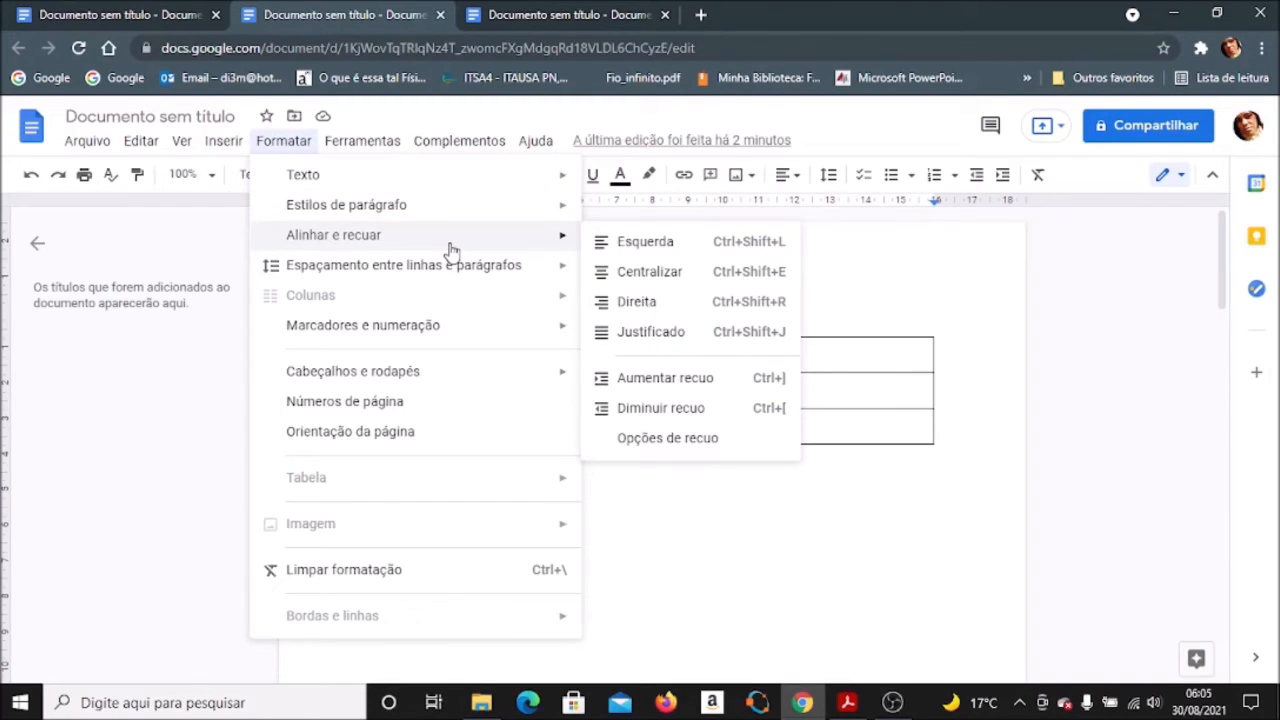
mouse_move(455, 279)
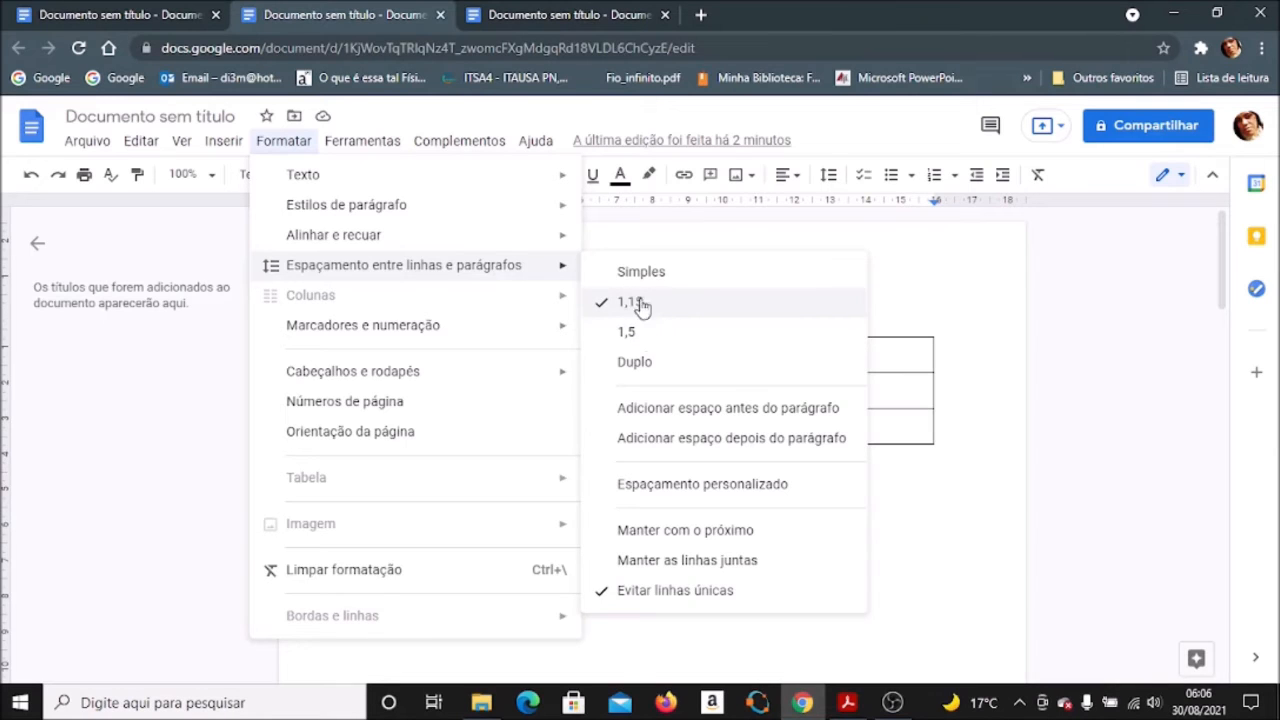
mouse_move(482, 330)
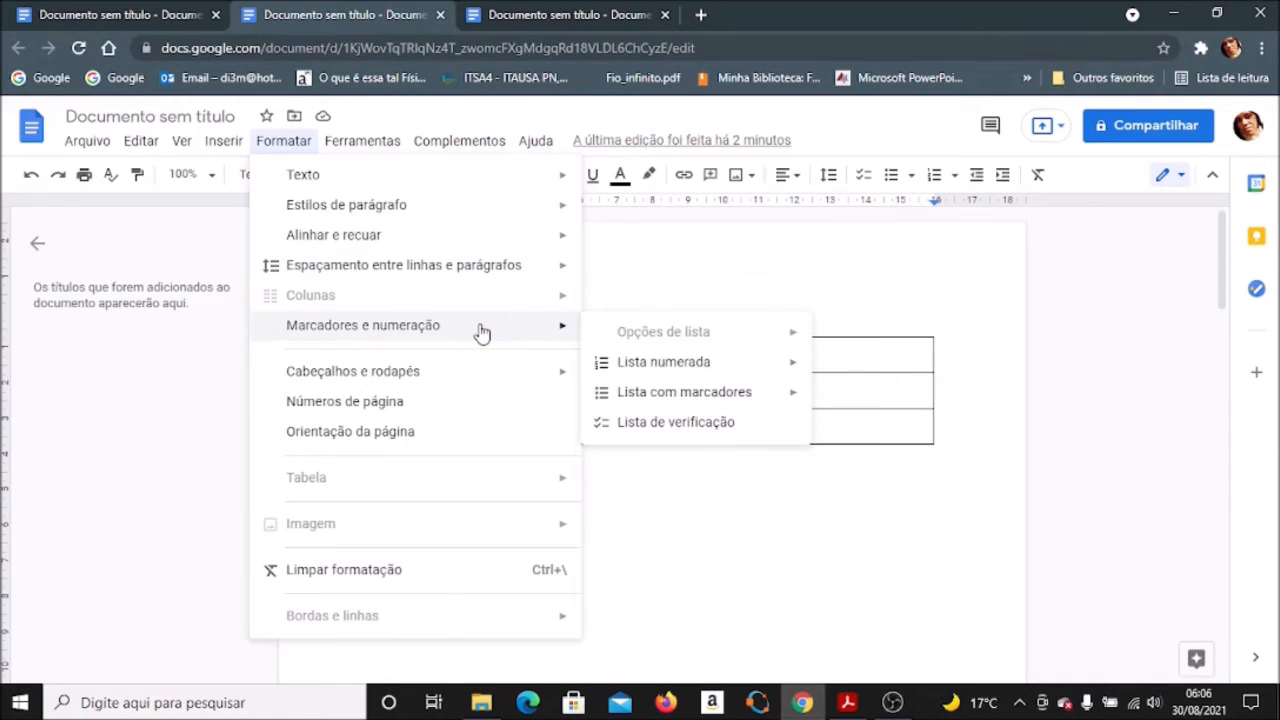
mouse_move(535, 336)
mouse_move(652, 370)
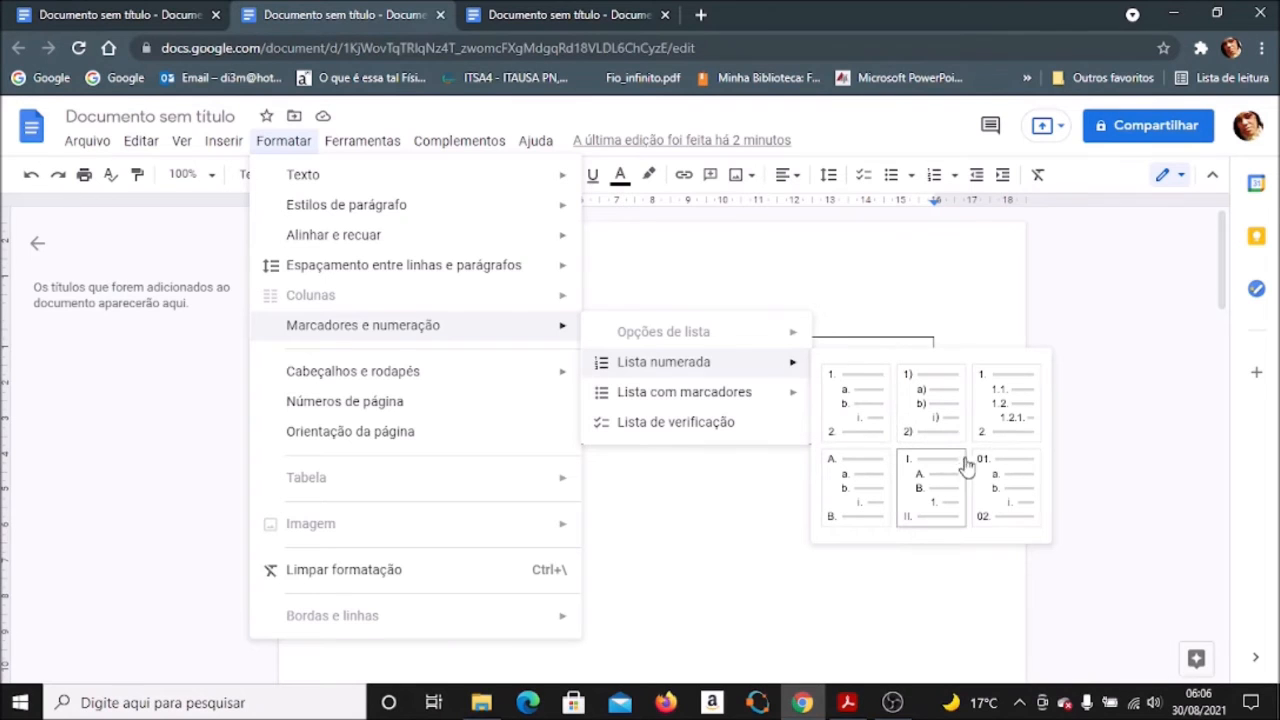
mouse_move(748, 398)
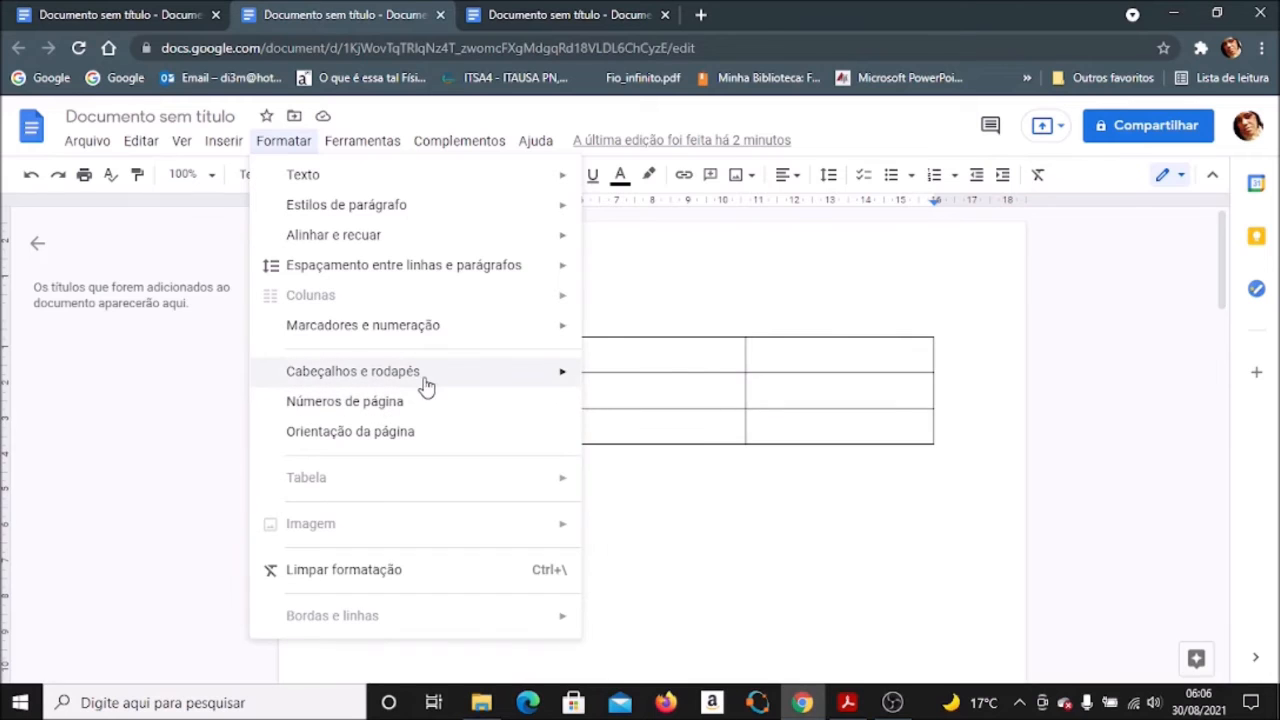
mouse_move(397, 386)
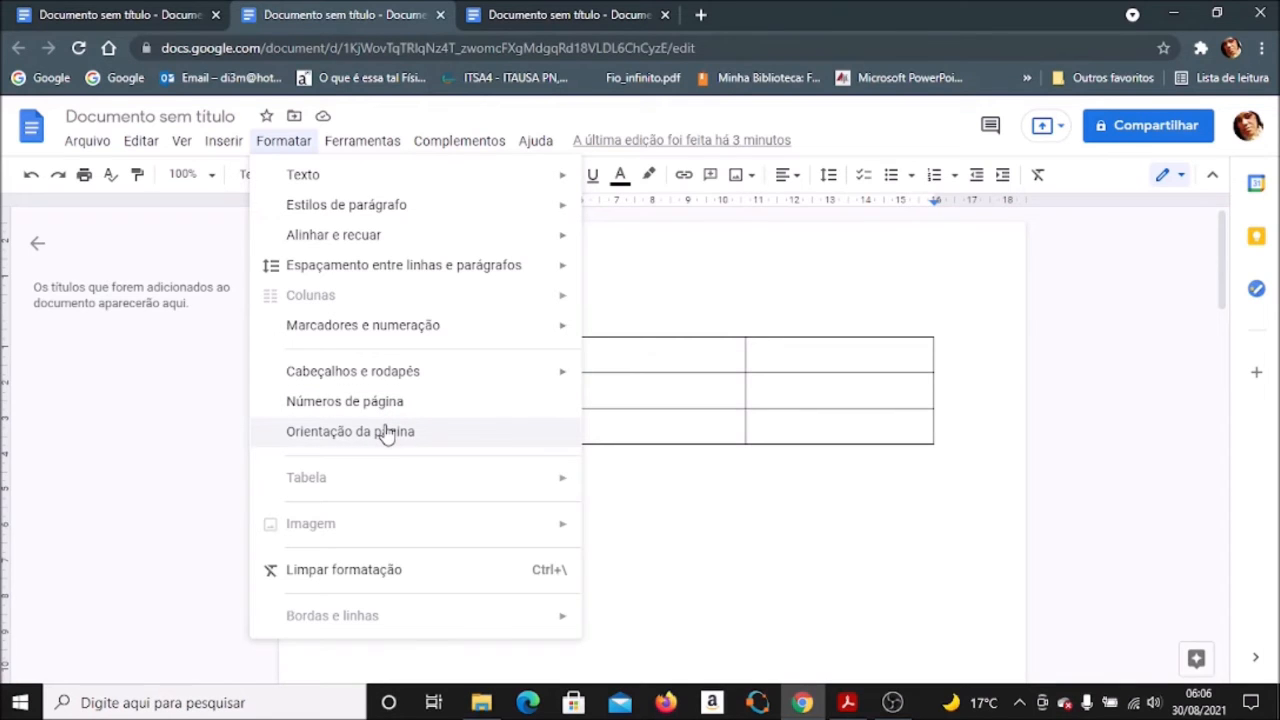
Step: Apply landscape (Paisagem) page orientation to the whole document and undo the orientation change
click(388, 432)
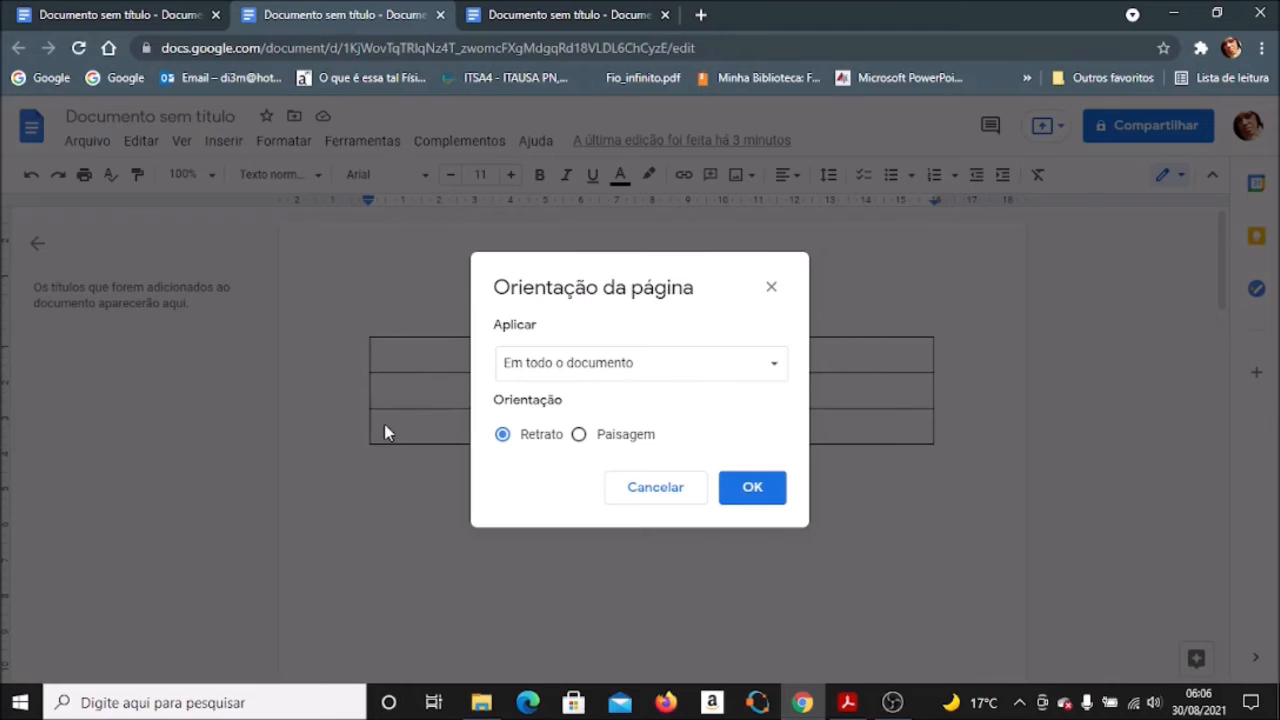
click(579, 434)
click(750, 488)
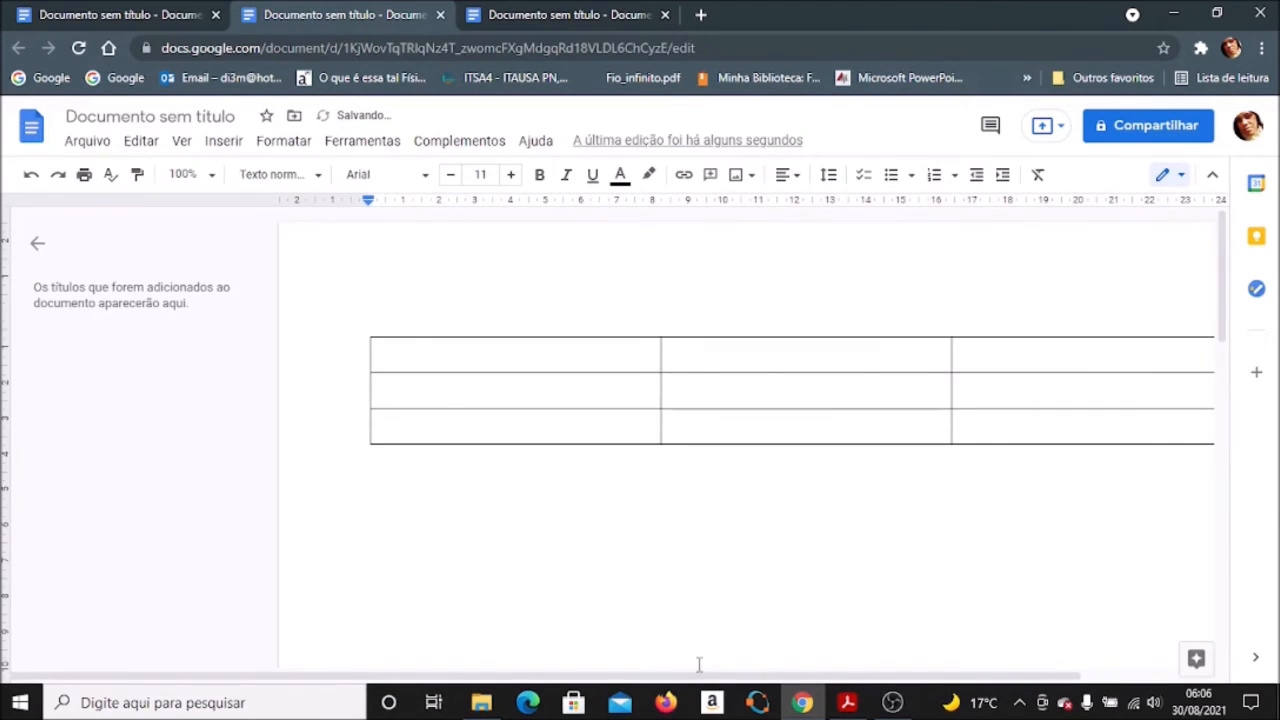
drag(686, 676, 800, 667)
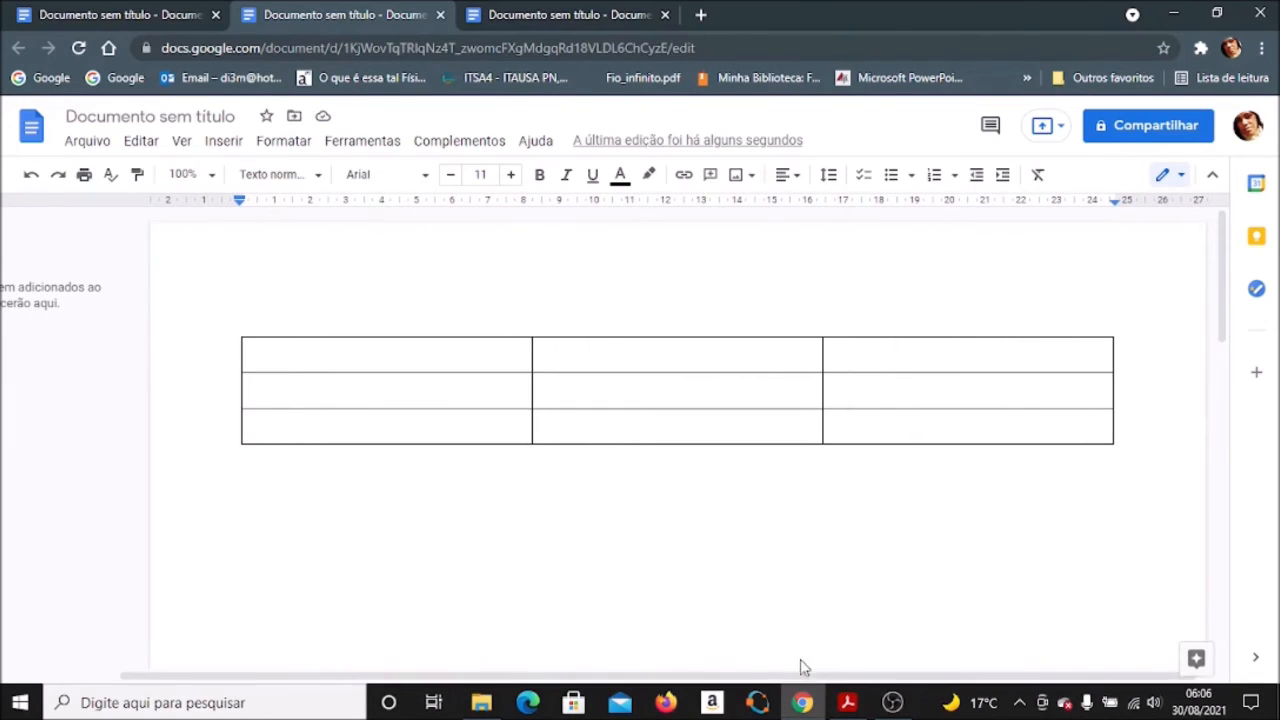
click(450, 357)
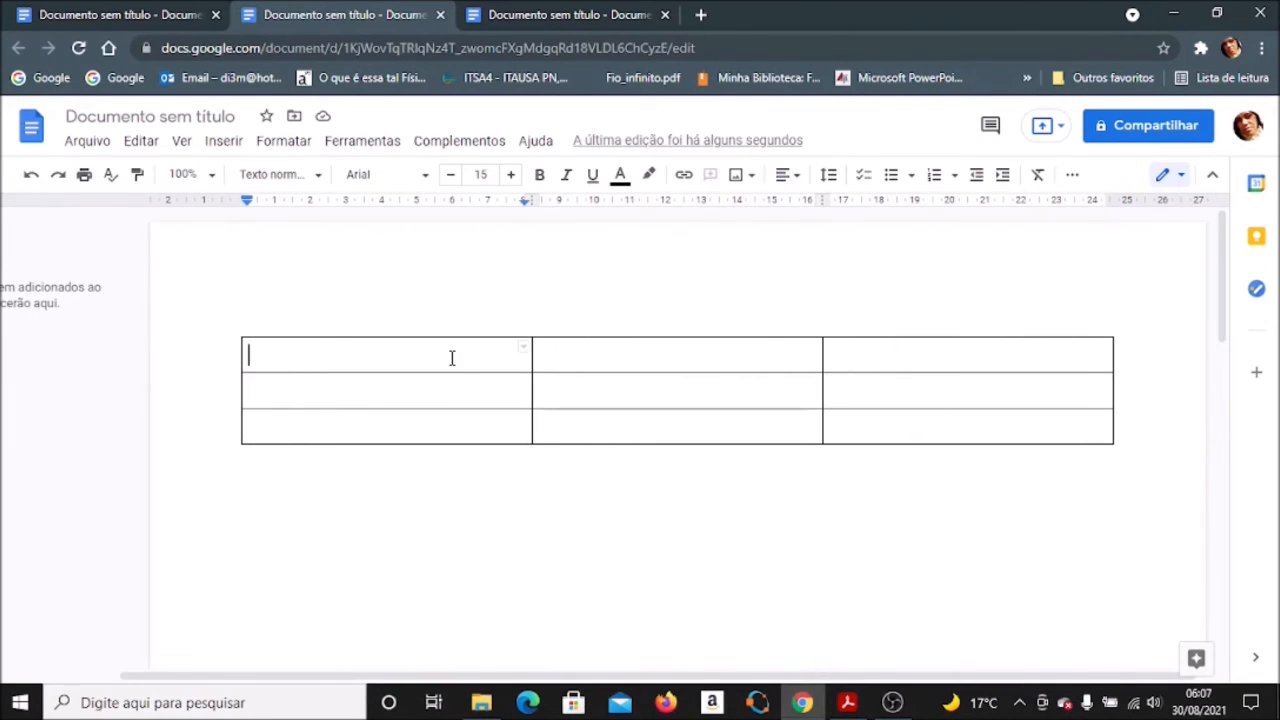
click(35, 174)
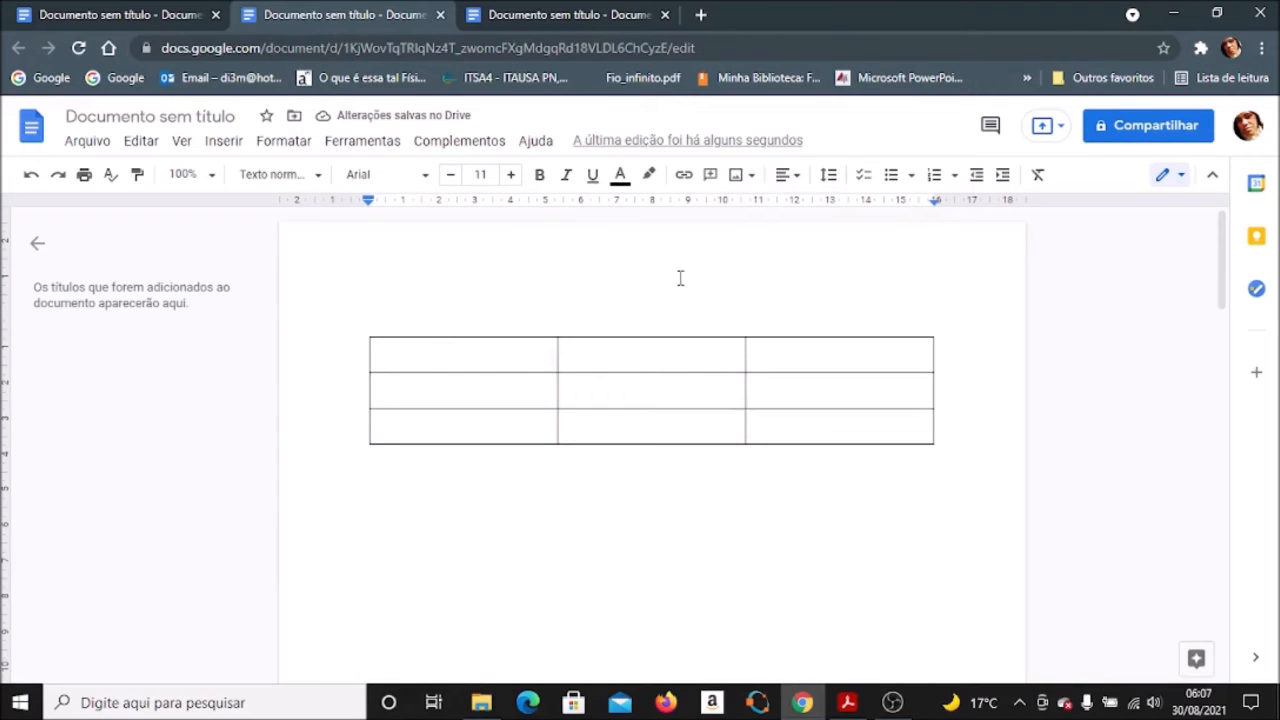
click(284, 141)
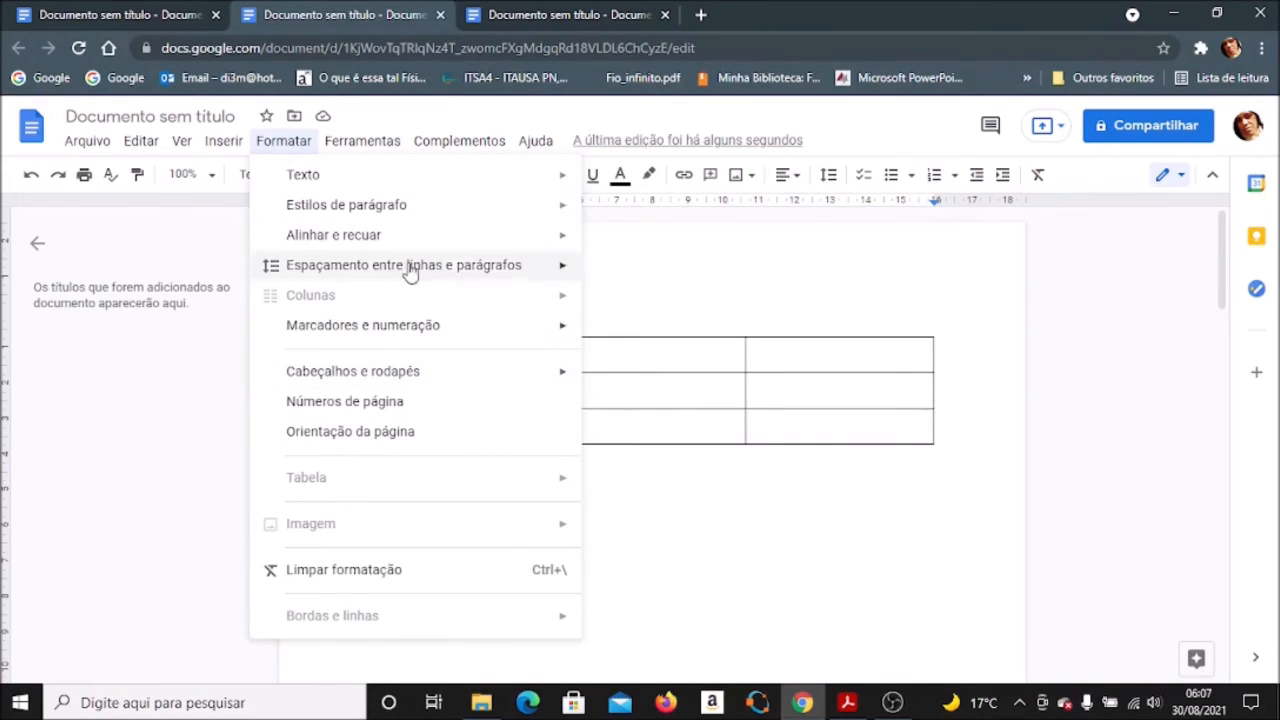
click(670, 315)
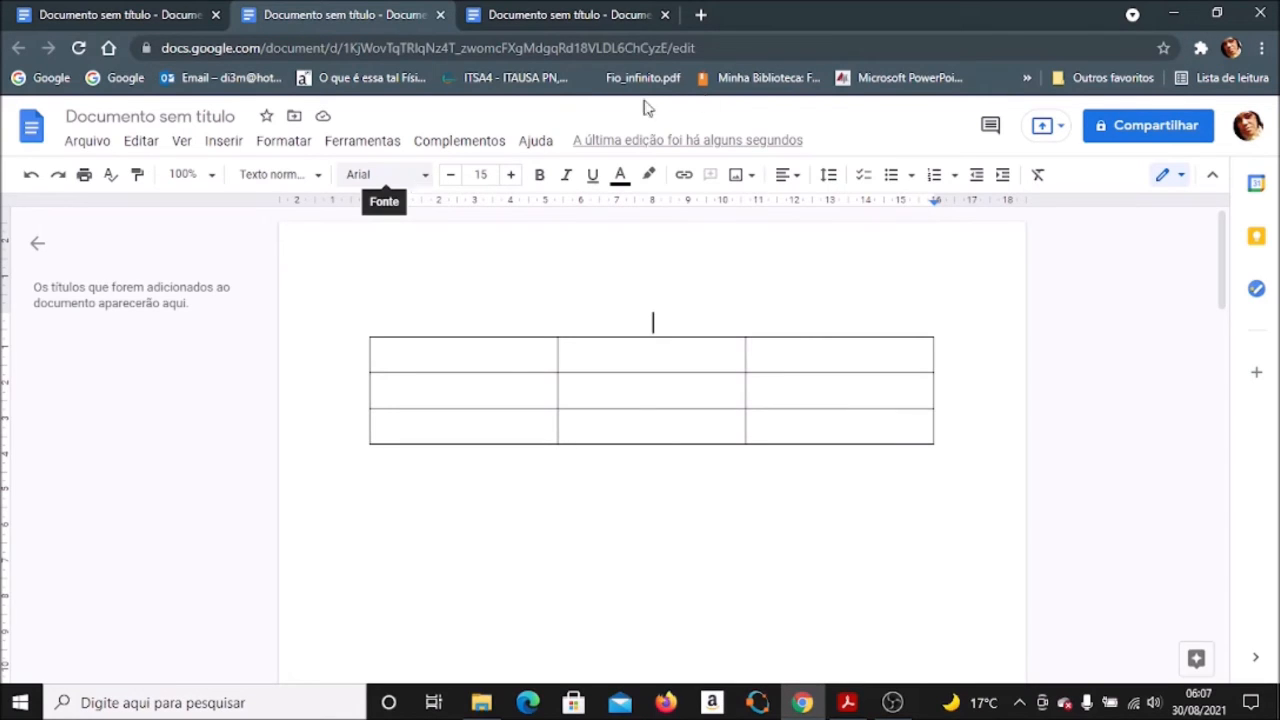
click(790, 184)
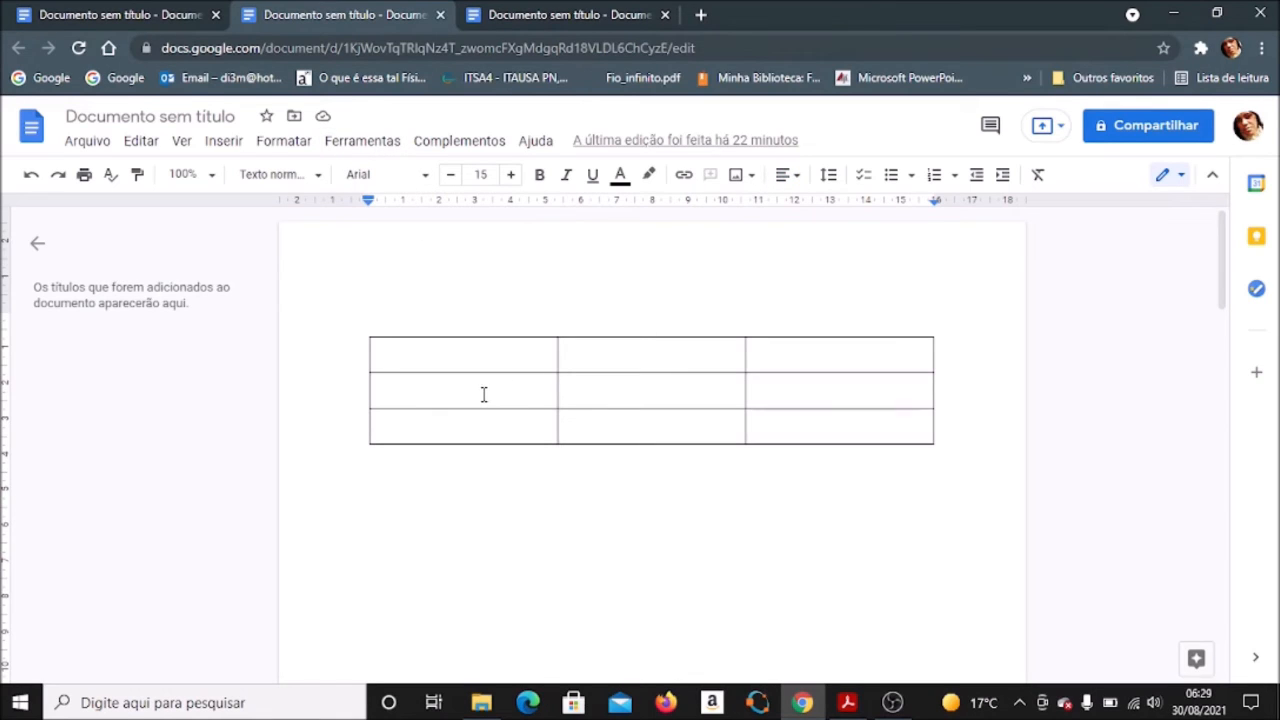
Step: Switch to the document with the course title and replace "edicao" with the suggested spelling "edição"
click(362, 144)
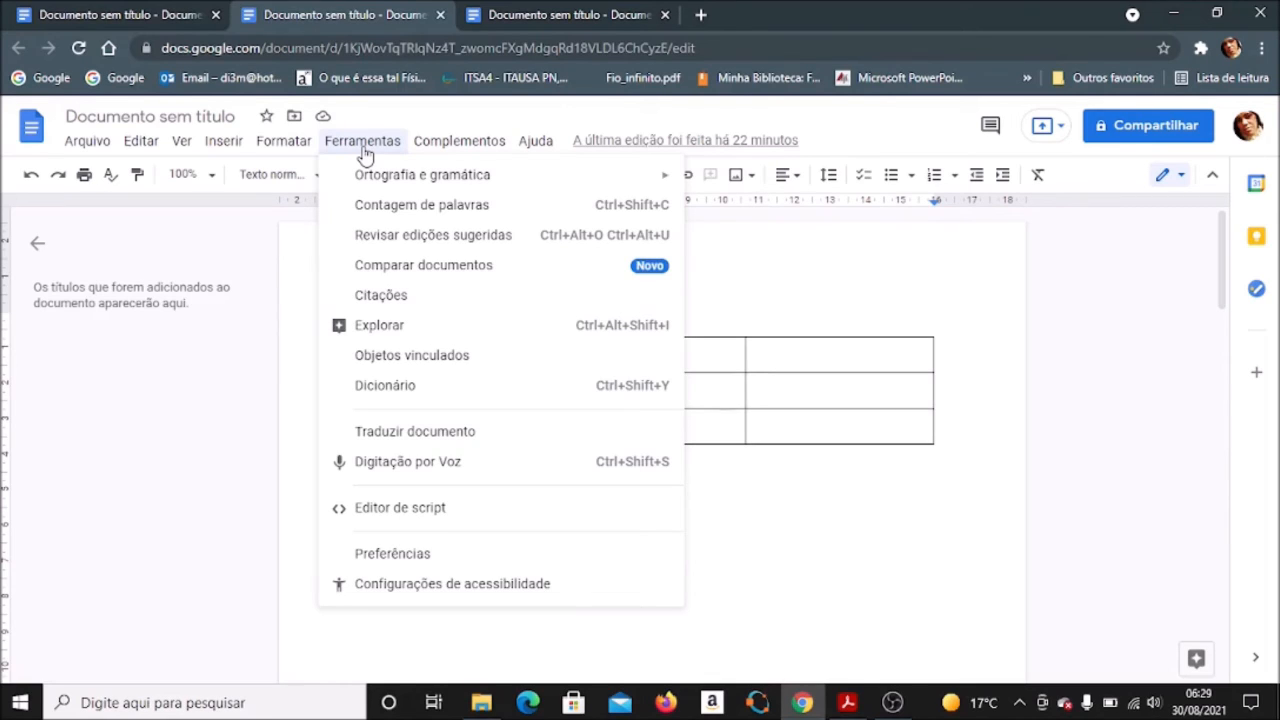
mouse_move(395, 178)
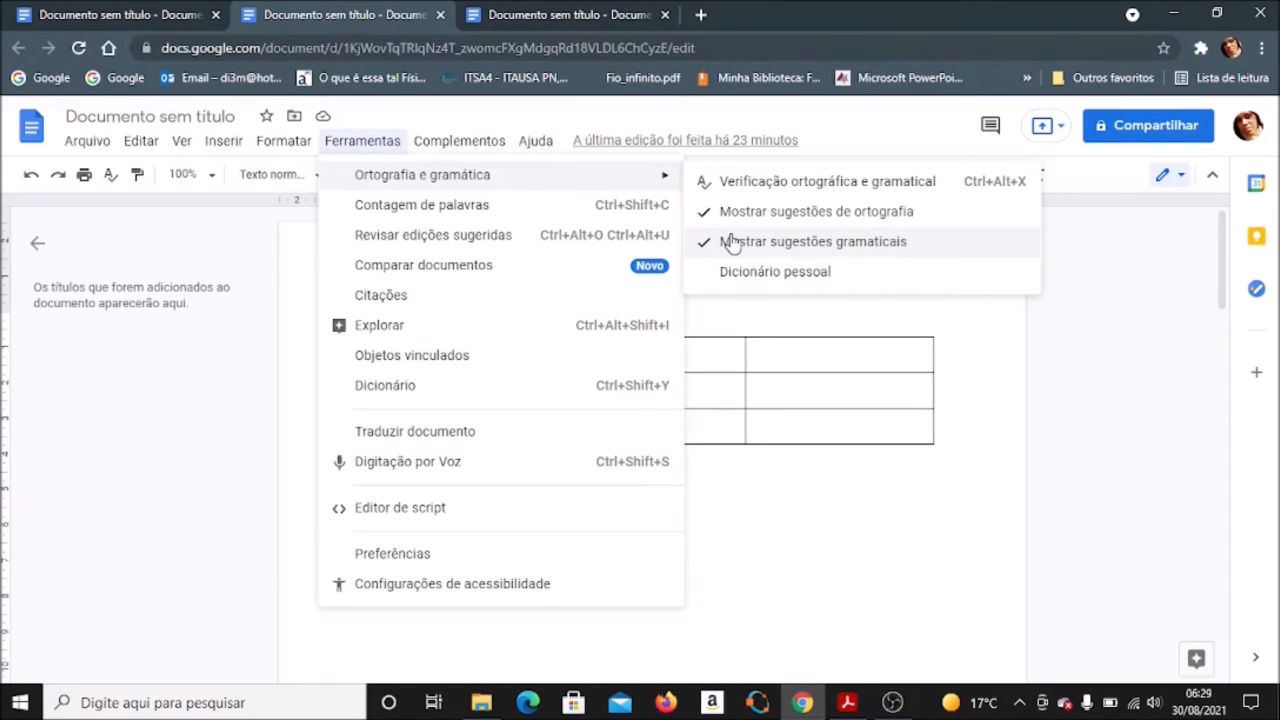
click(558, 16)
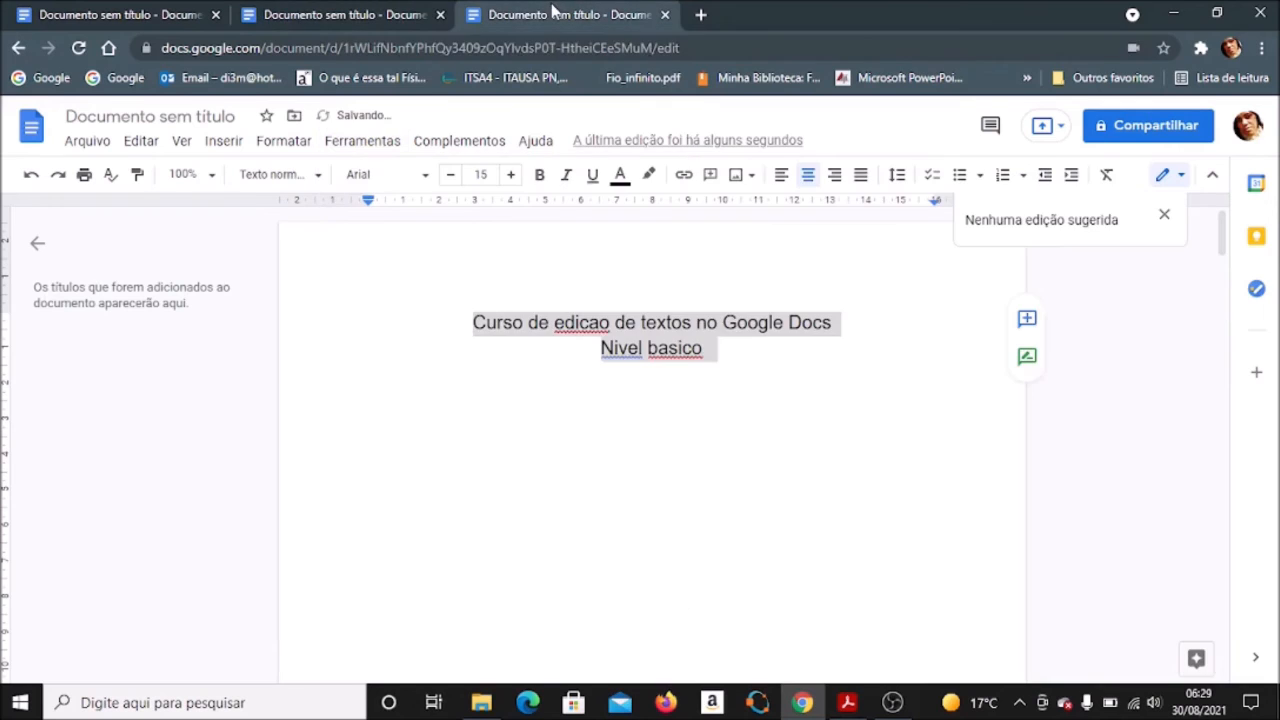
click(513, 336)
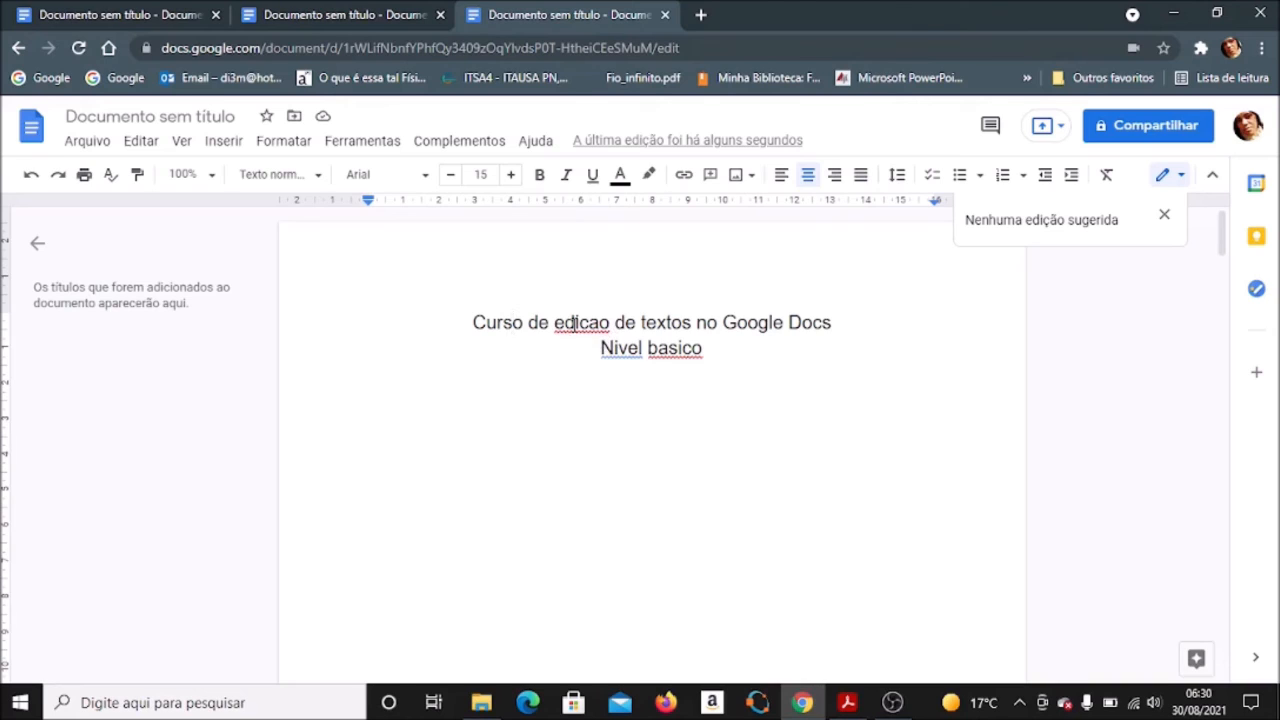
click(576, 324)
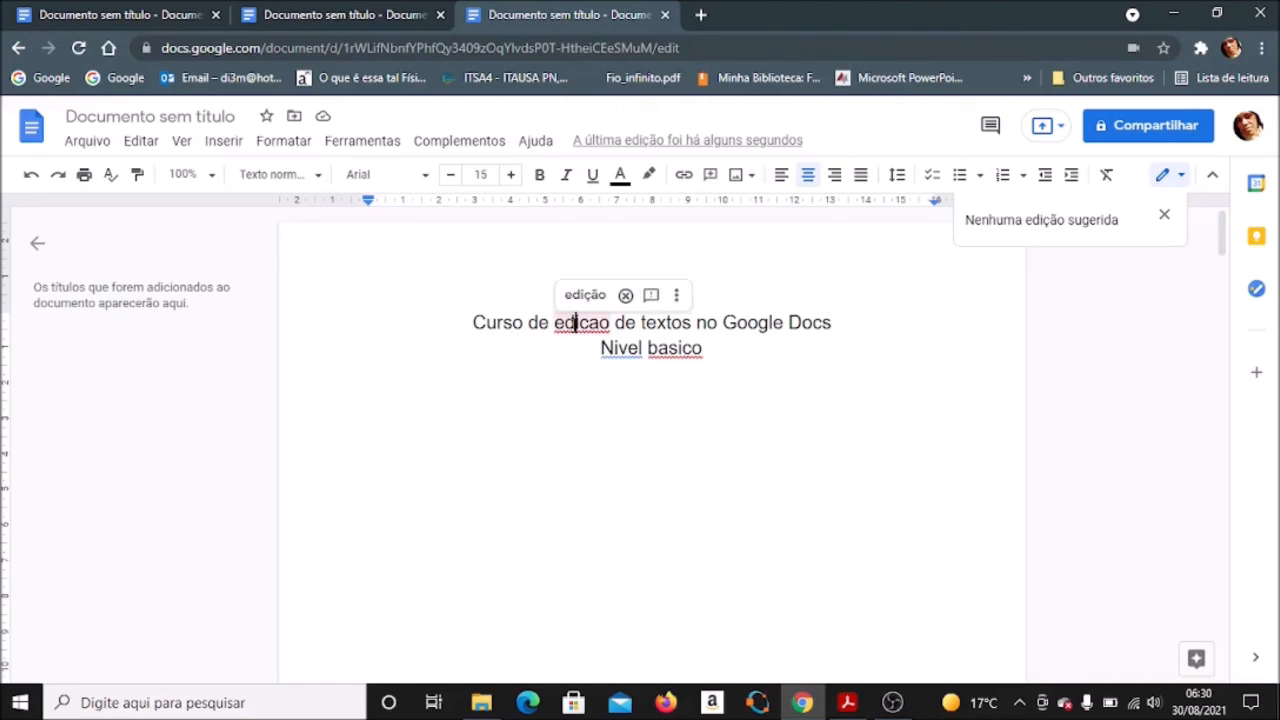
click(586, 296)
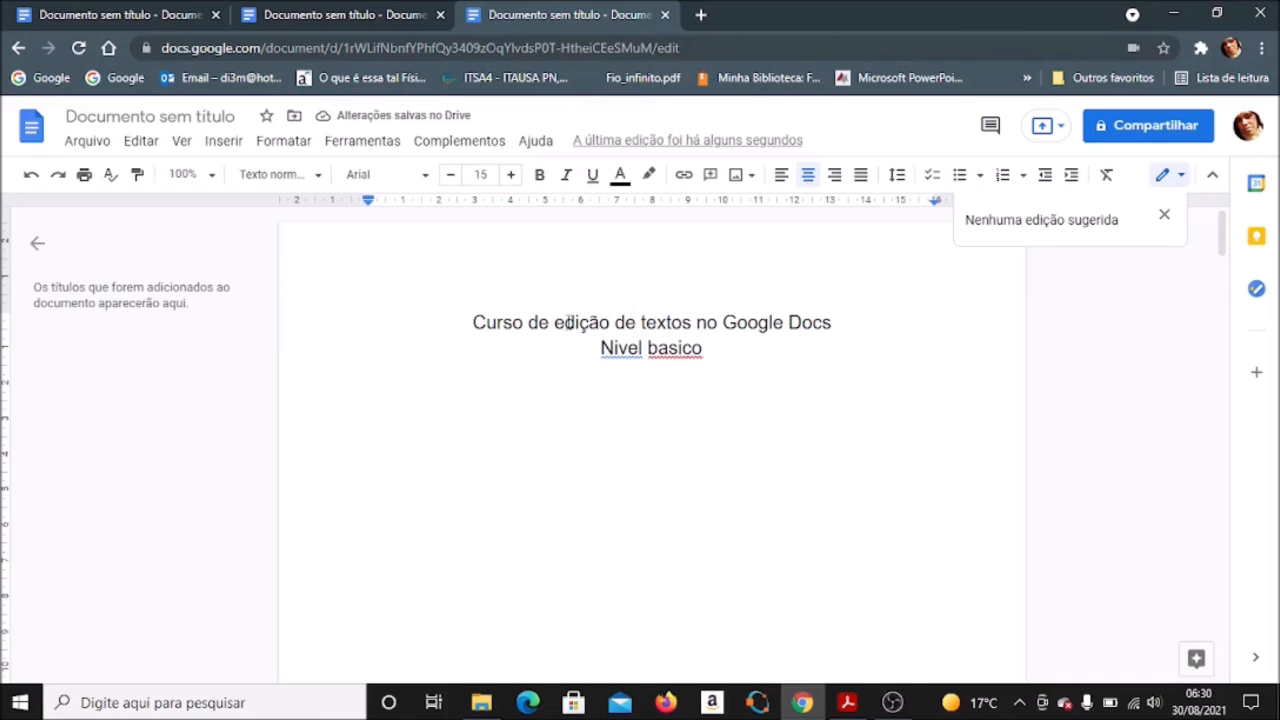
Step: Accept the suggested corrections "Nível" and "básico" for the two misspelled words in the second title line
click(631, 348)
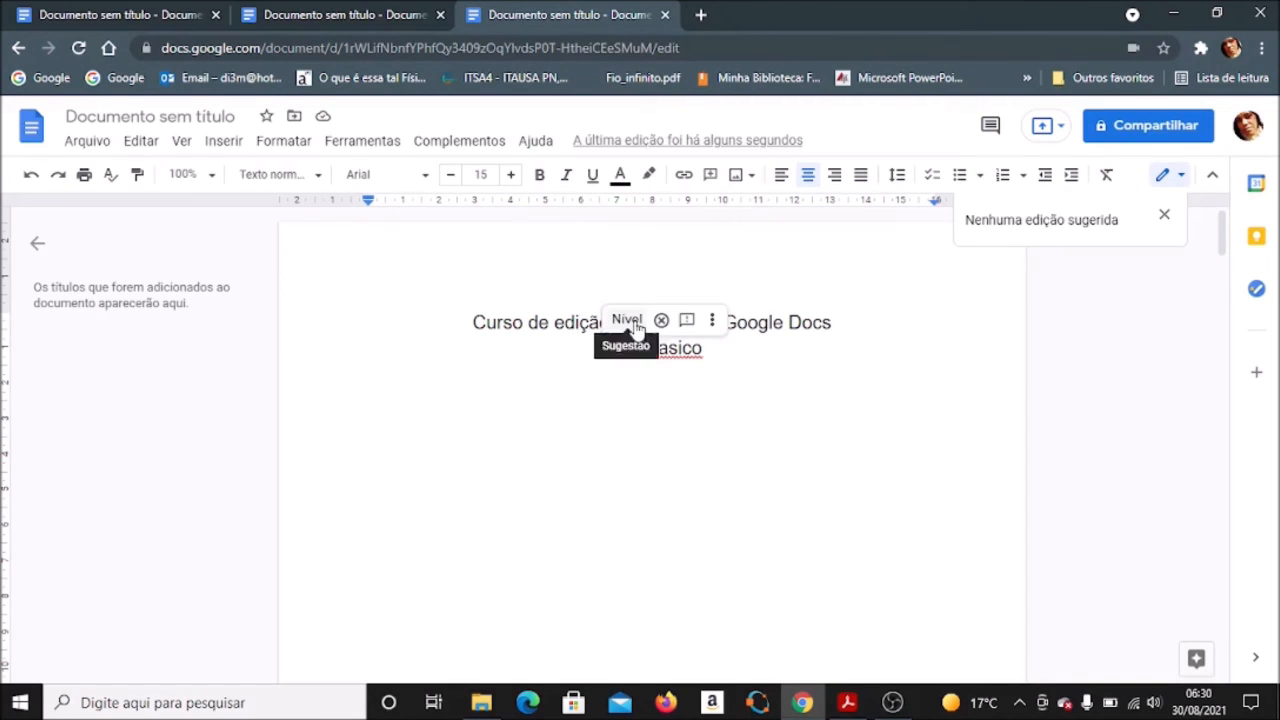
click(627, 319)
click(703, 347)
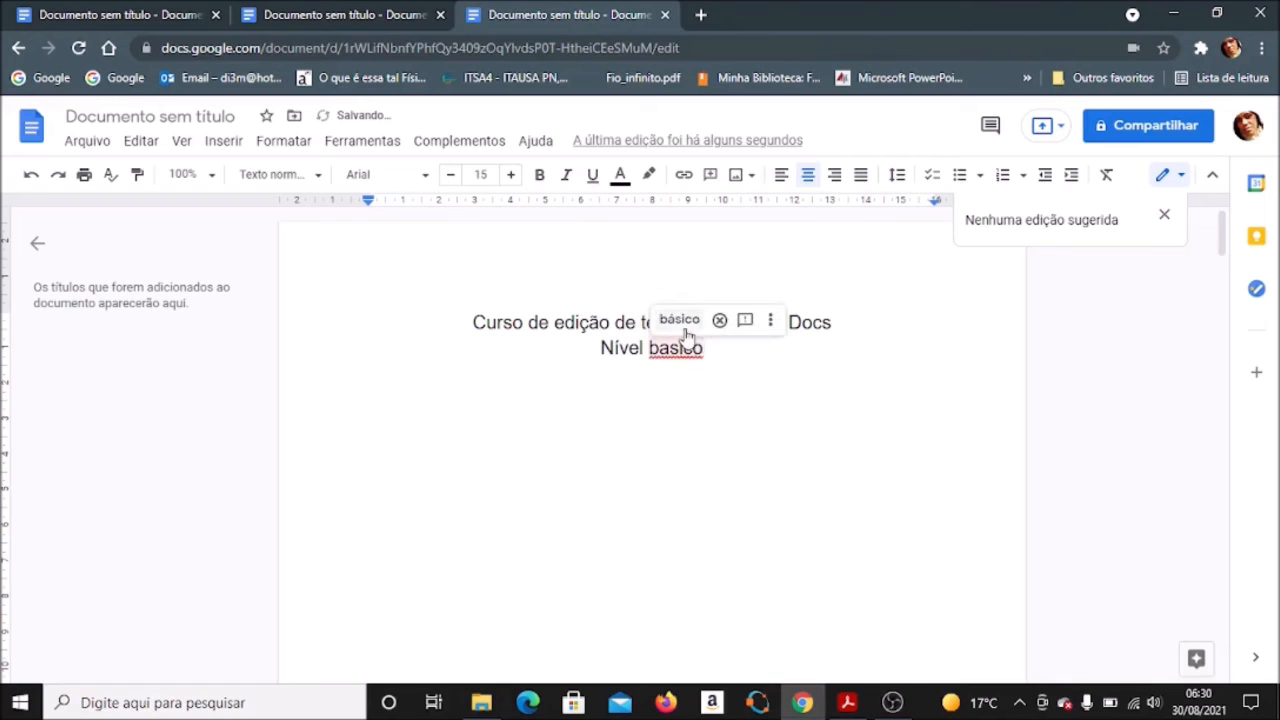
click(680, 319)
Step: Return to the document with the table and check its word count
click(380, 25)
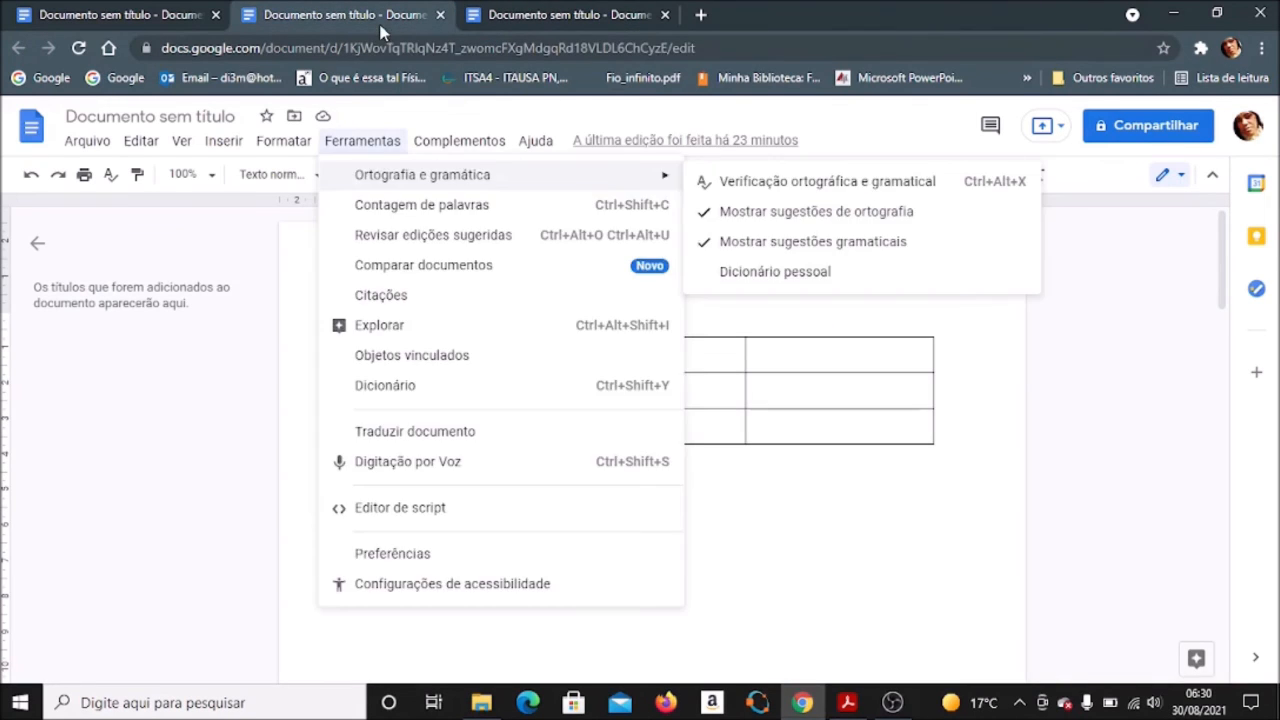
click(380, 142)
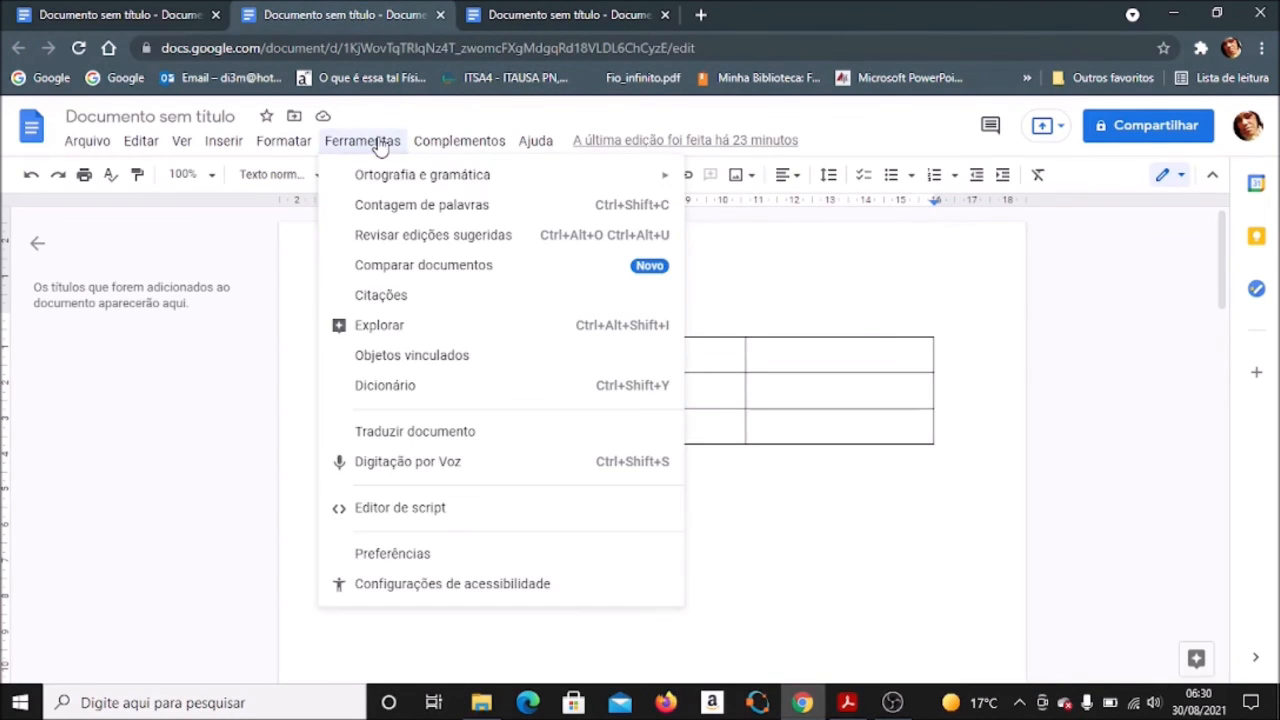
click(407, 206)
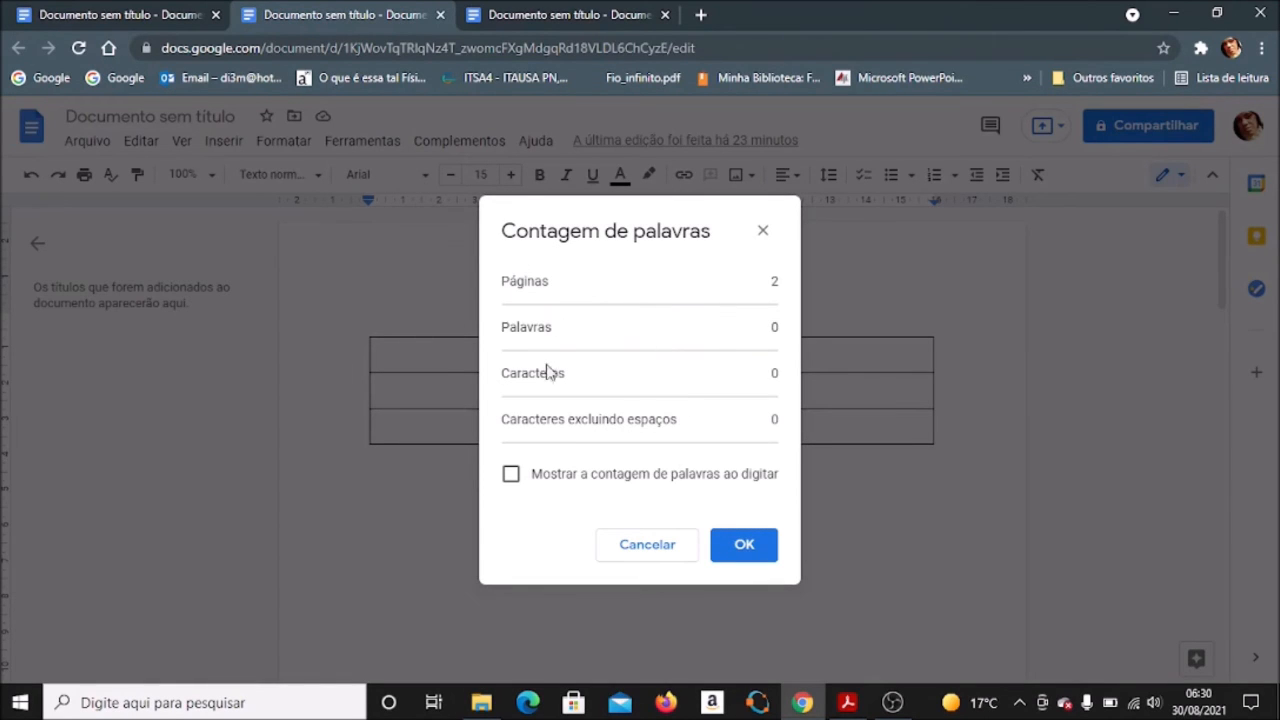
click(740, 546)
click(350, 148)
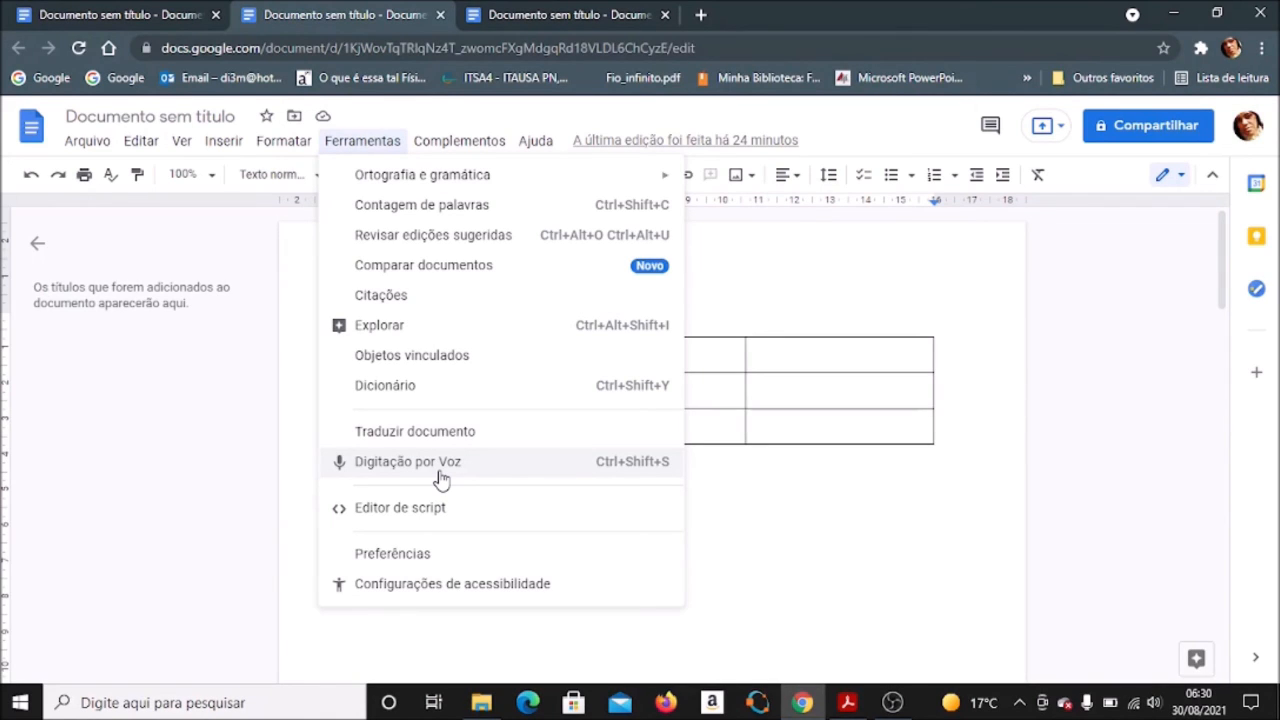
click(796, 502)
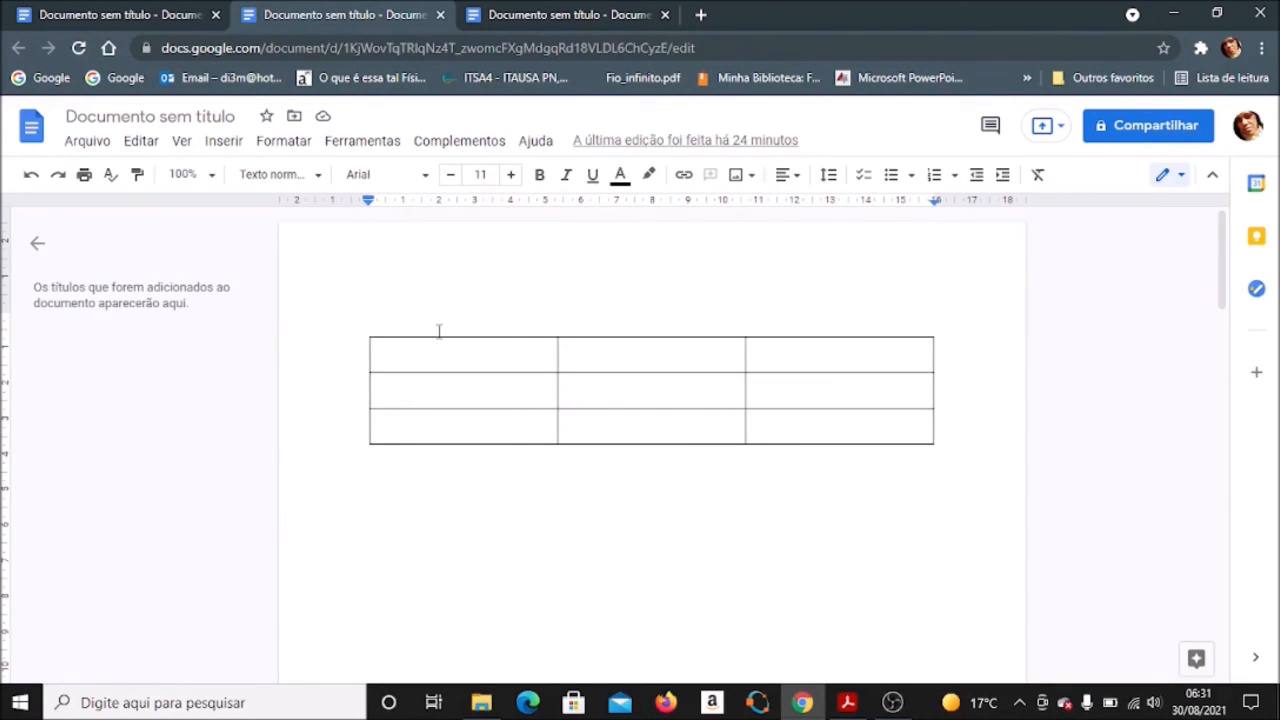
click(559, 473)
click(562, 333)
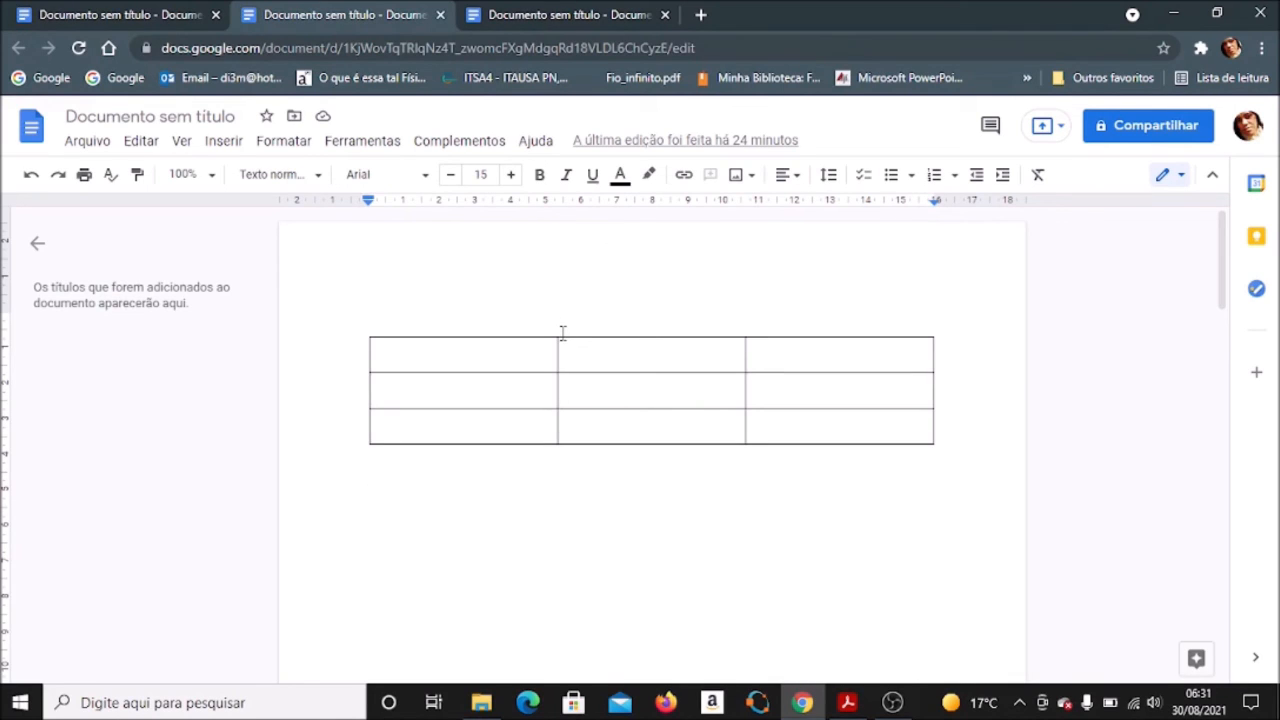